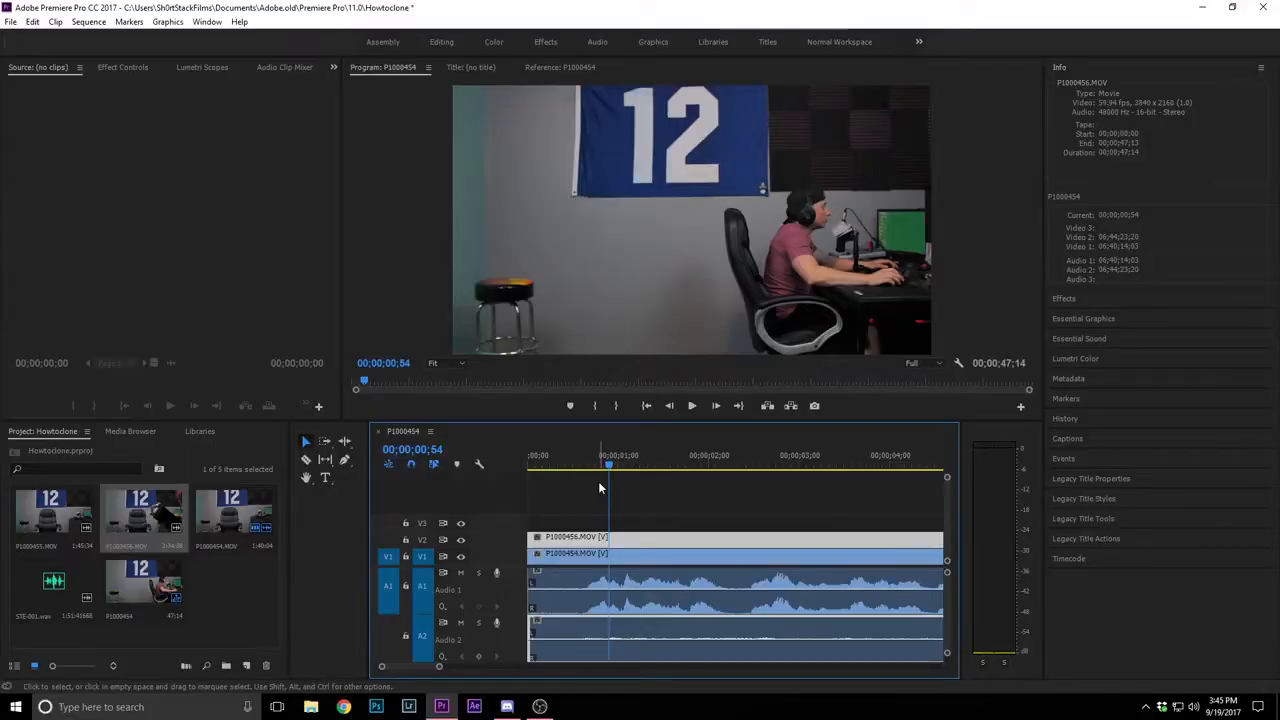
# Play and scrub through the opening second to place the playhead on P1000454.MOV's audio peak at 00;00;01;04
pyautogui.click(617, 466)
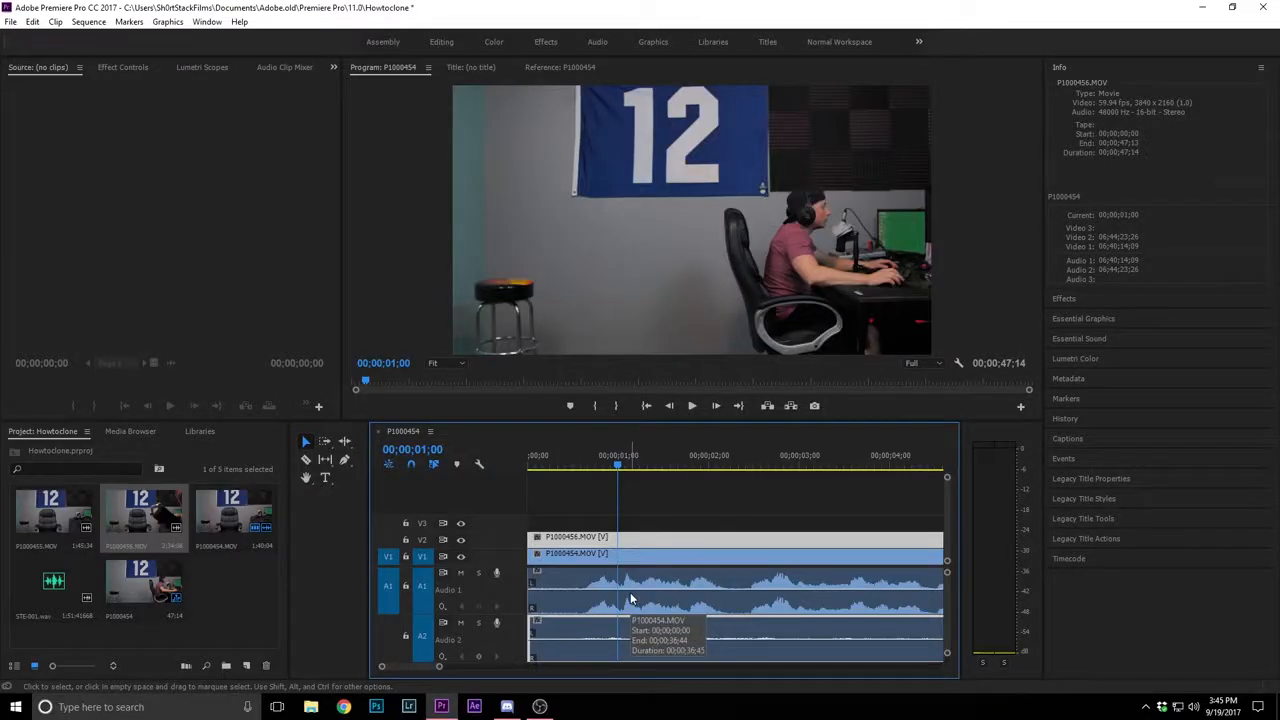
pyautogui.click(616, 468)
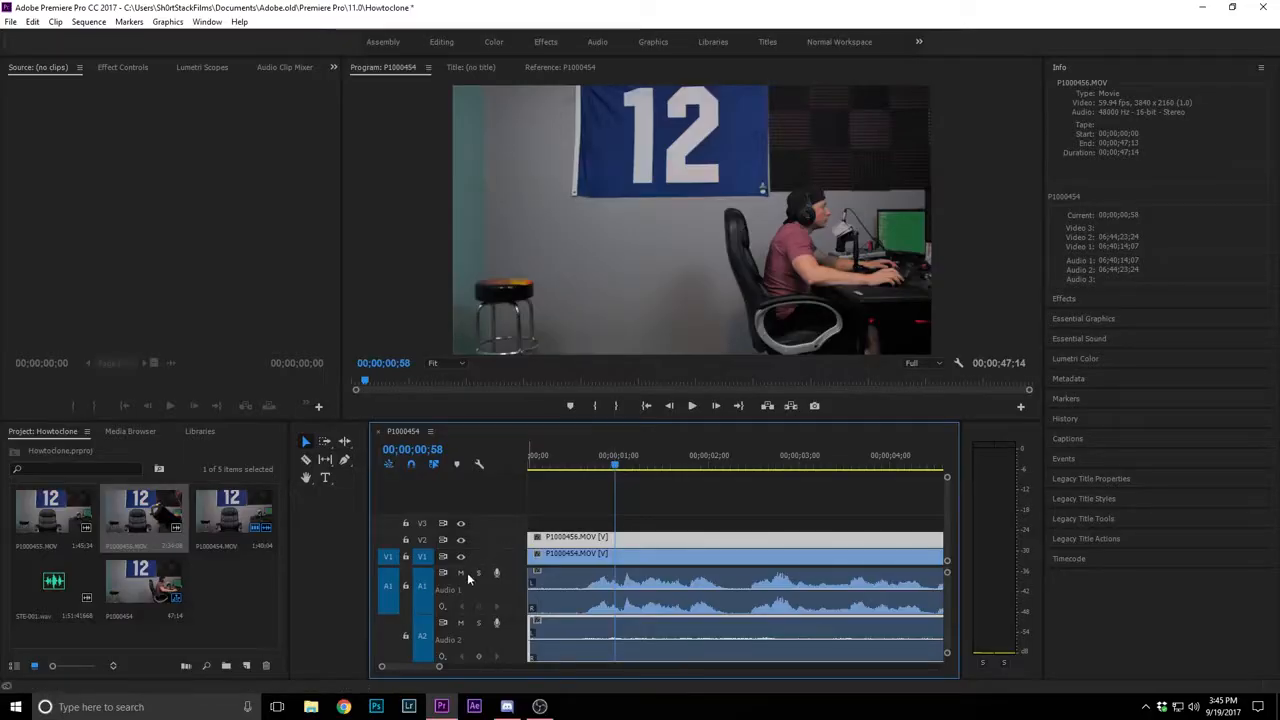
pyautogui.moveTo(570, 462); pyautogui.dragTo(592, 462)
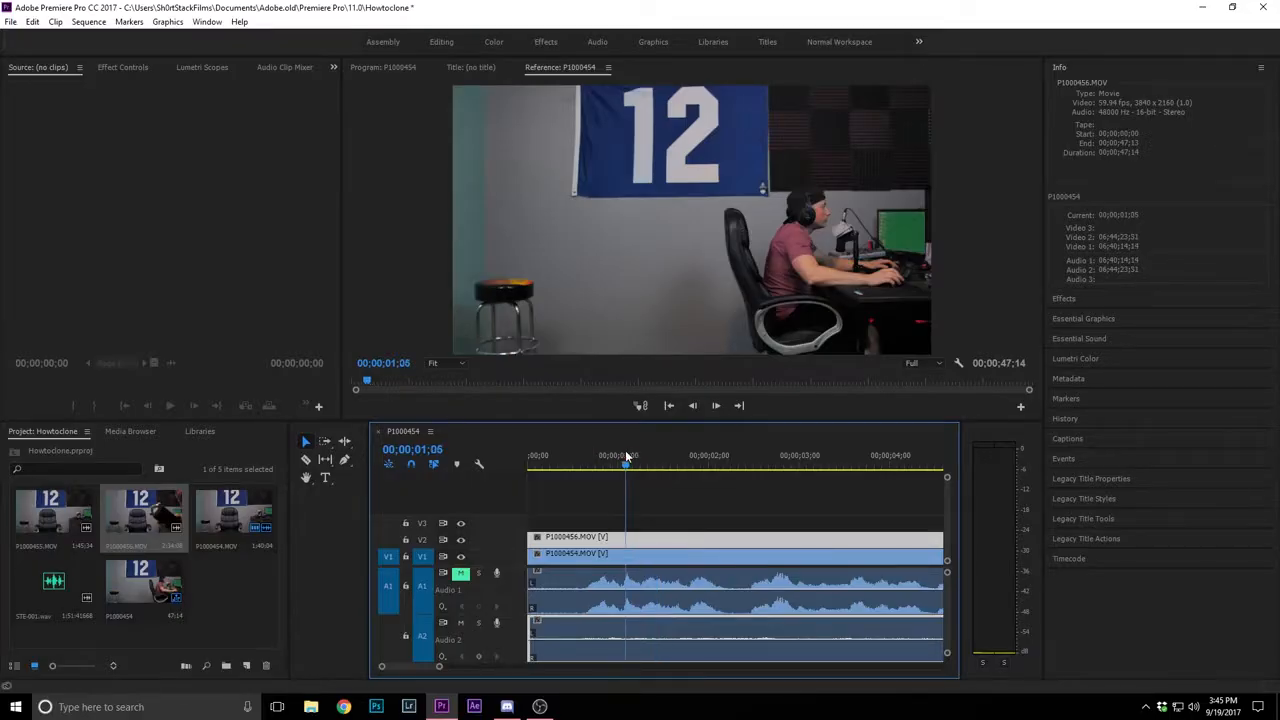
pyautogui.moveTo(627, 457); pyautogui.dragTo(606, 459)
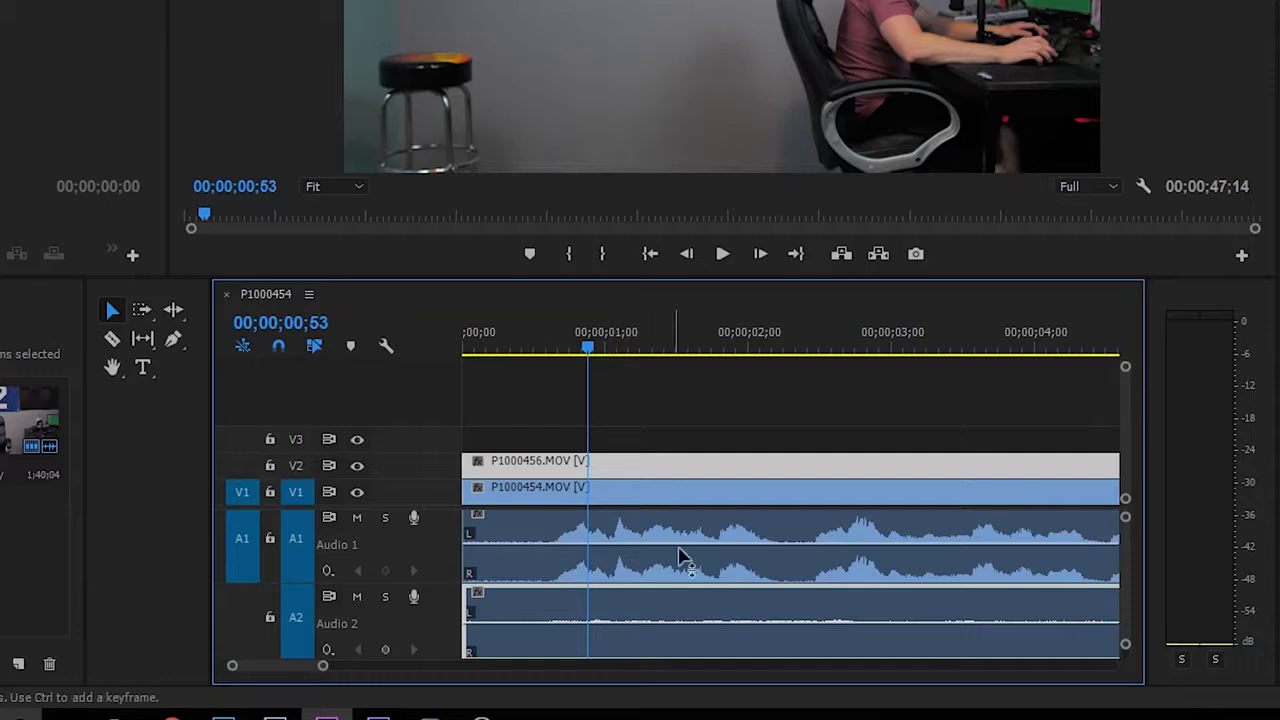
pyautogui.press('space')
pyautogui.moveTo(672, 350); pyautogui.dragTo(620, 354)
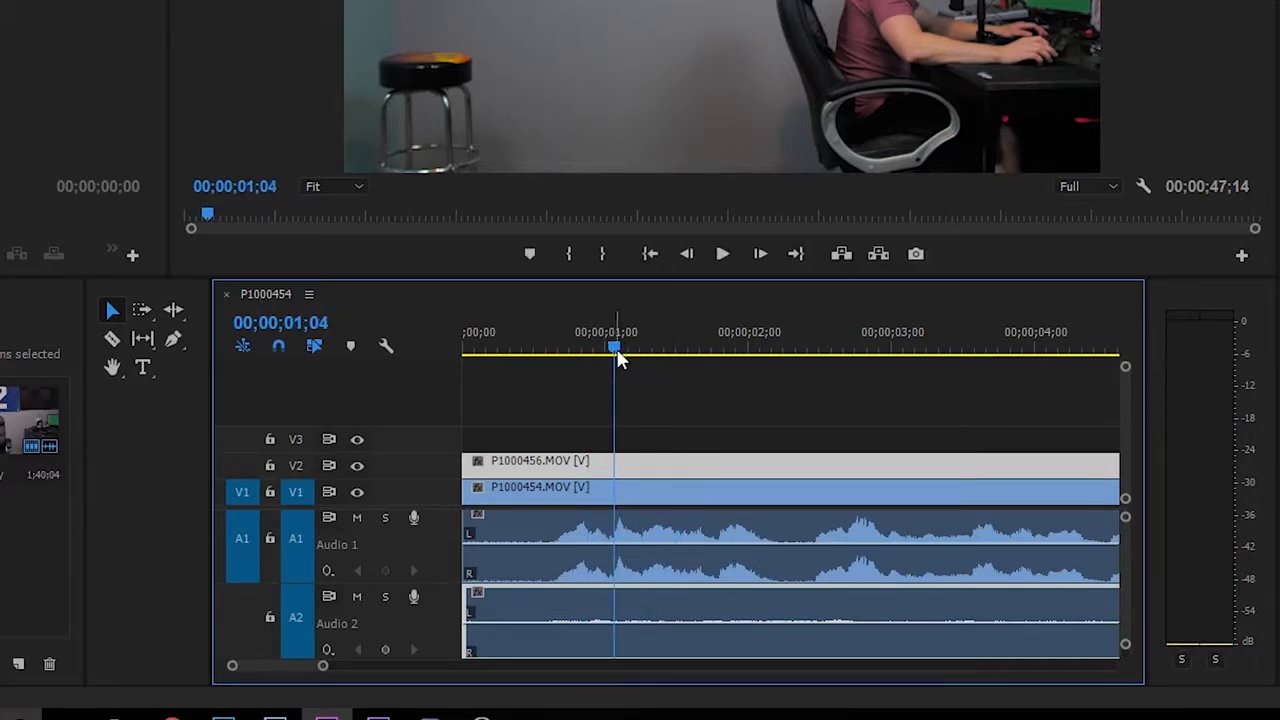
# Try offsetting P1000456.MOV on V2 to start at 00;00;00;09, aligning its audio with P1000454.MOV, and play it back
pyautogui.moveTo(585, 613); pyautogui.dragTo(663, 610)
pyautogui.moveTo(323, 666); pyautogui.dragTo(282, 666)
pyautogui.moveTo(681, 648); pyautogui.dragTo(716, 656)
pyautogui.moveTo(266, 677); pyautogui.dragTo(259, 677)
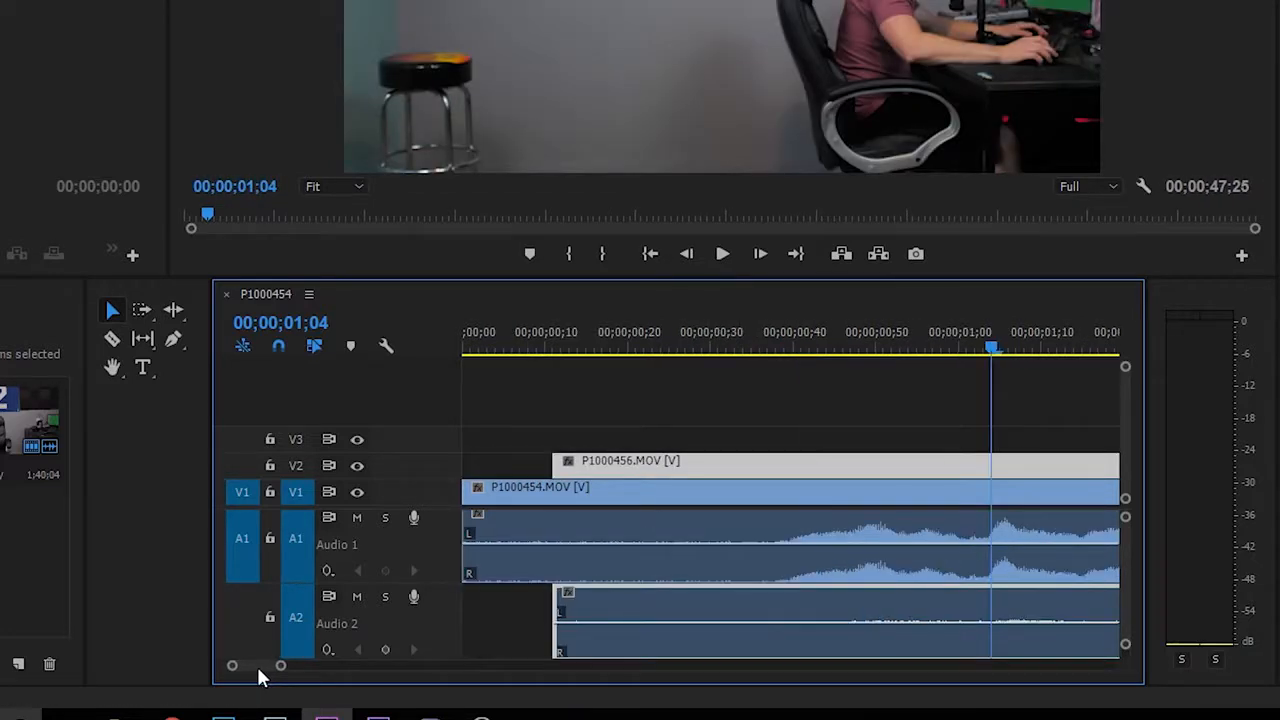
pyautogui.moveTo(789, 663); pyautogui.dragTo(760, 658)
pyautogui.click(978, 349)
pyautogui.press('space')
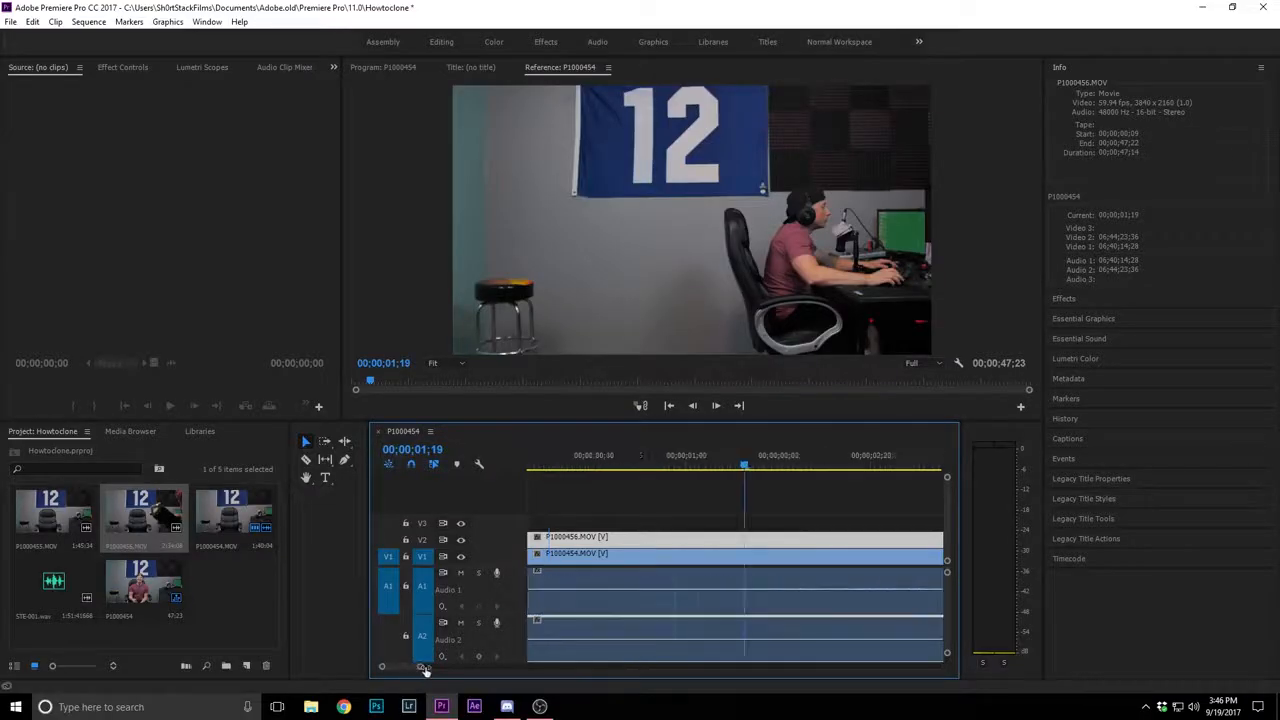
# Move P1000456.MOV on V2 back to the very start of the sequence
pyautogui.moveTo(423, 667); pyautogui.dragTo(442, 667)
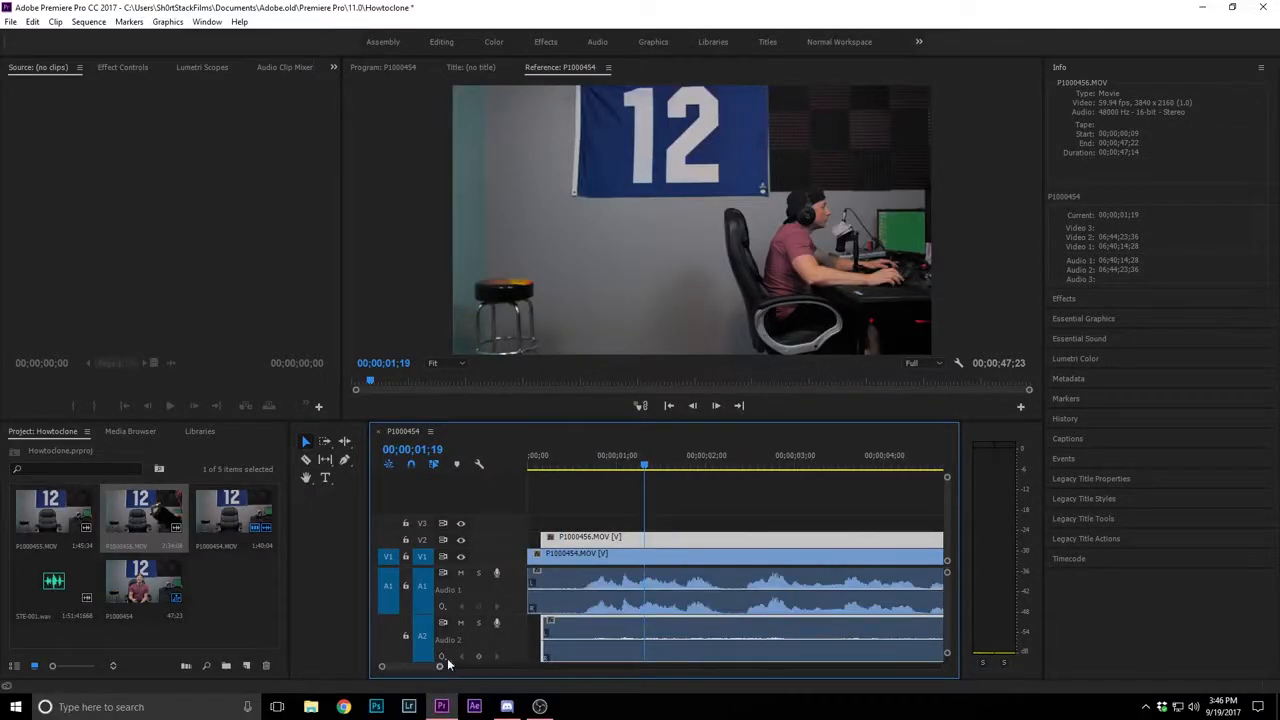
pyautogui.moveTo(544, 538); pyautogui.dragTo(528, 538)
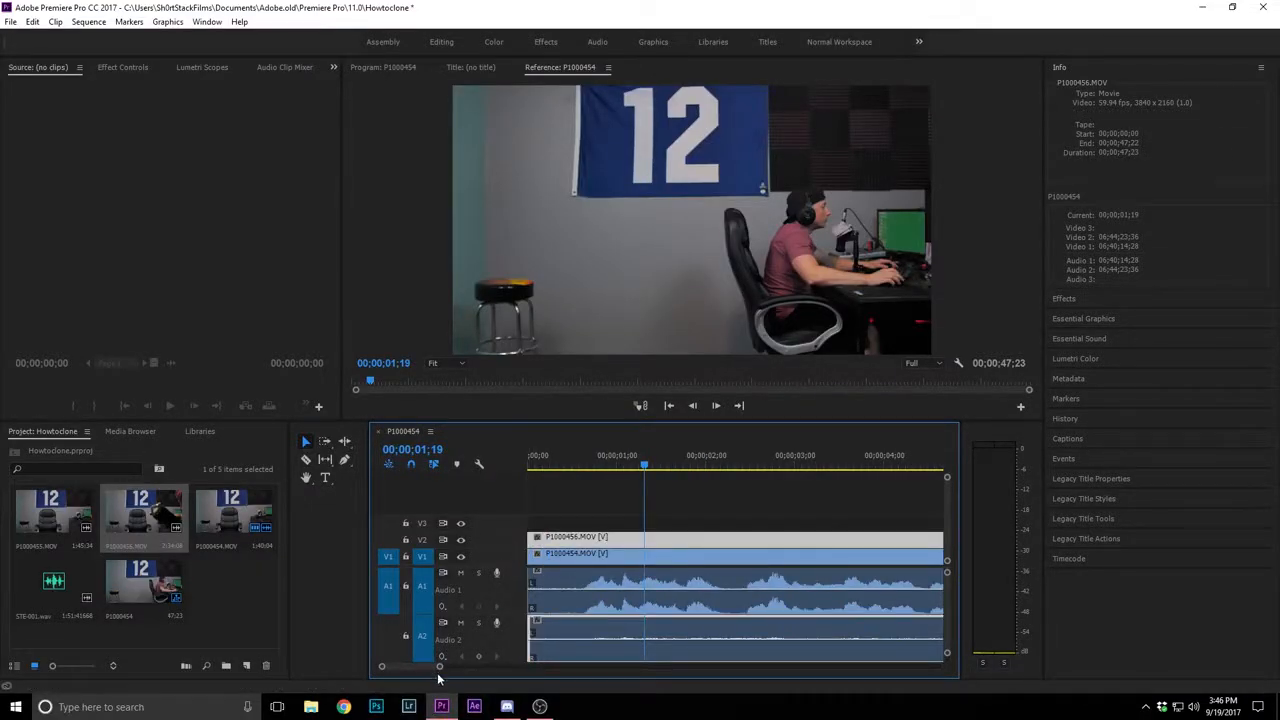
# Cut P1000456.MOV where P1000454.MOV ends and delete the leftover portion after the cut
pyautogui.moveTo(422, 666); pyautogui.dragTo(445, 671)
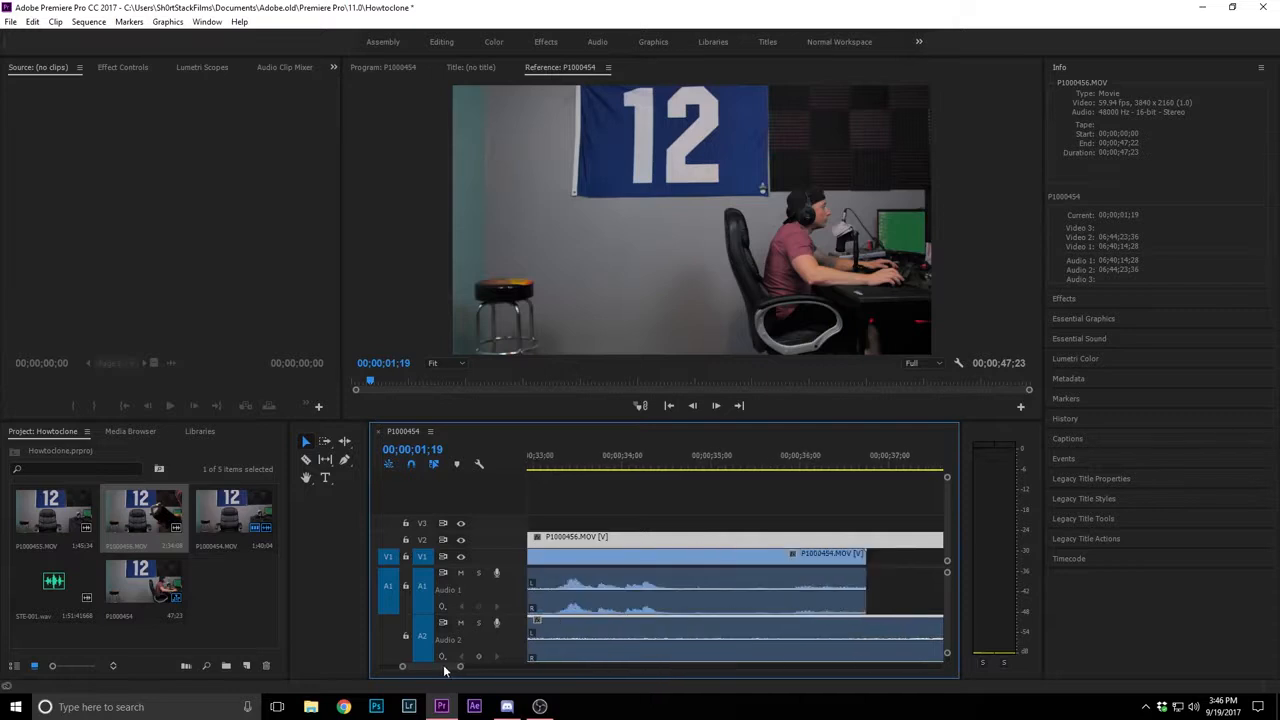
pyautogui.press('c')
pyautogui.click(866, 542)
pyautogui.press('v')
pyautogui.click(888, 543)
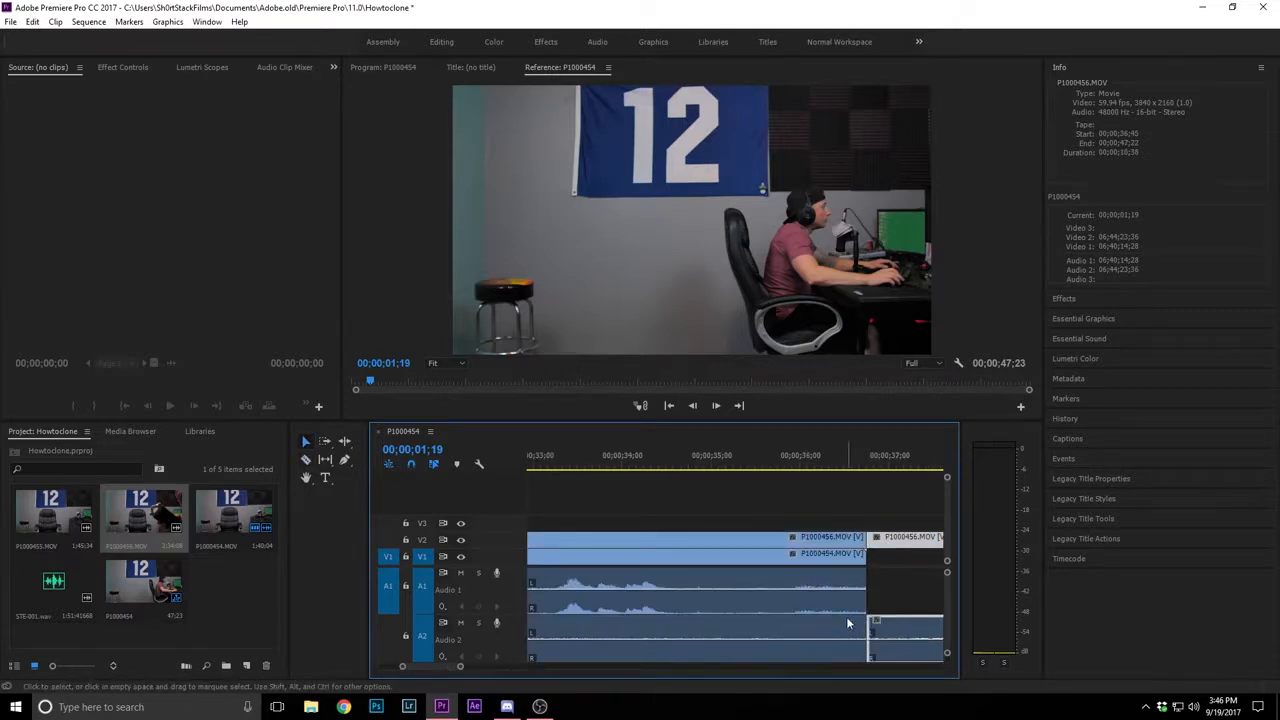
pyautogui.press('Delete')
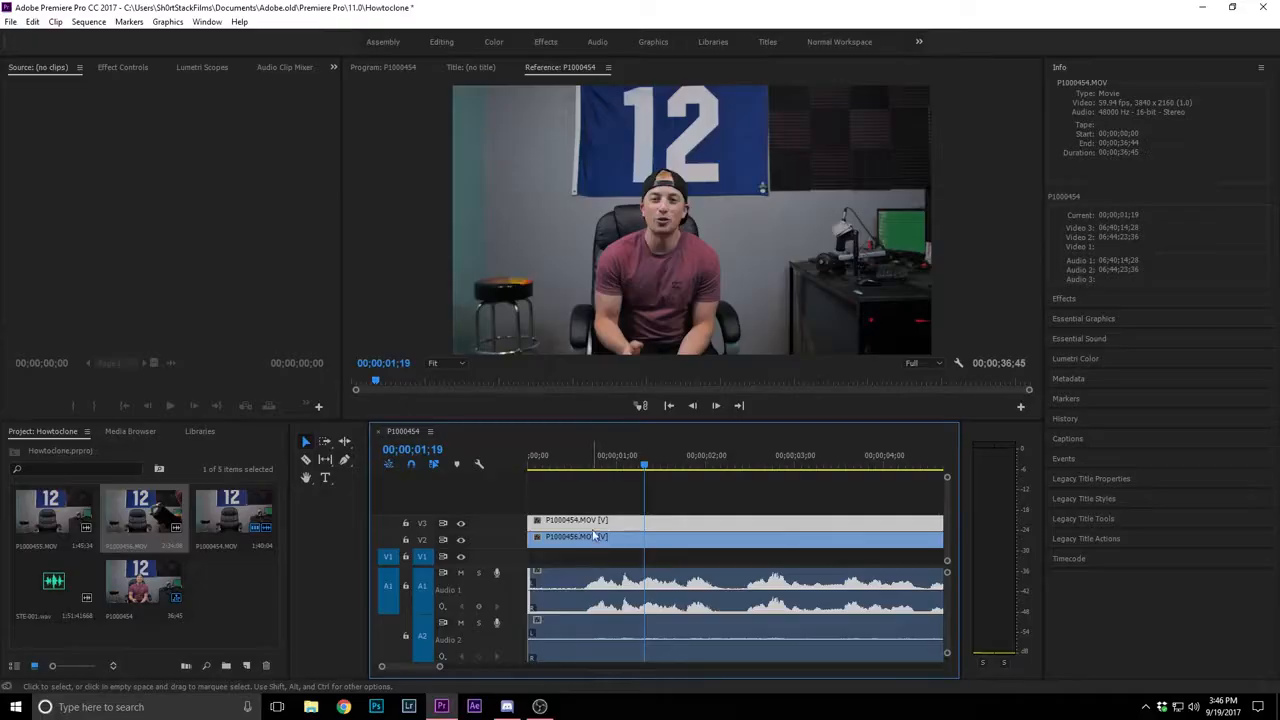
# Restack the clips so P1000454.MOV sits on V3 directly above P1000456.MOV on V2
pyautogui.moveTo(570, 541); pyautogui.dragTo(571, 505)
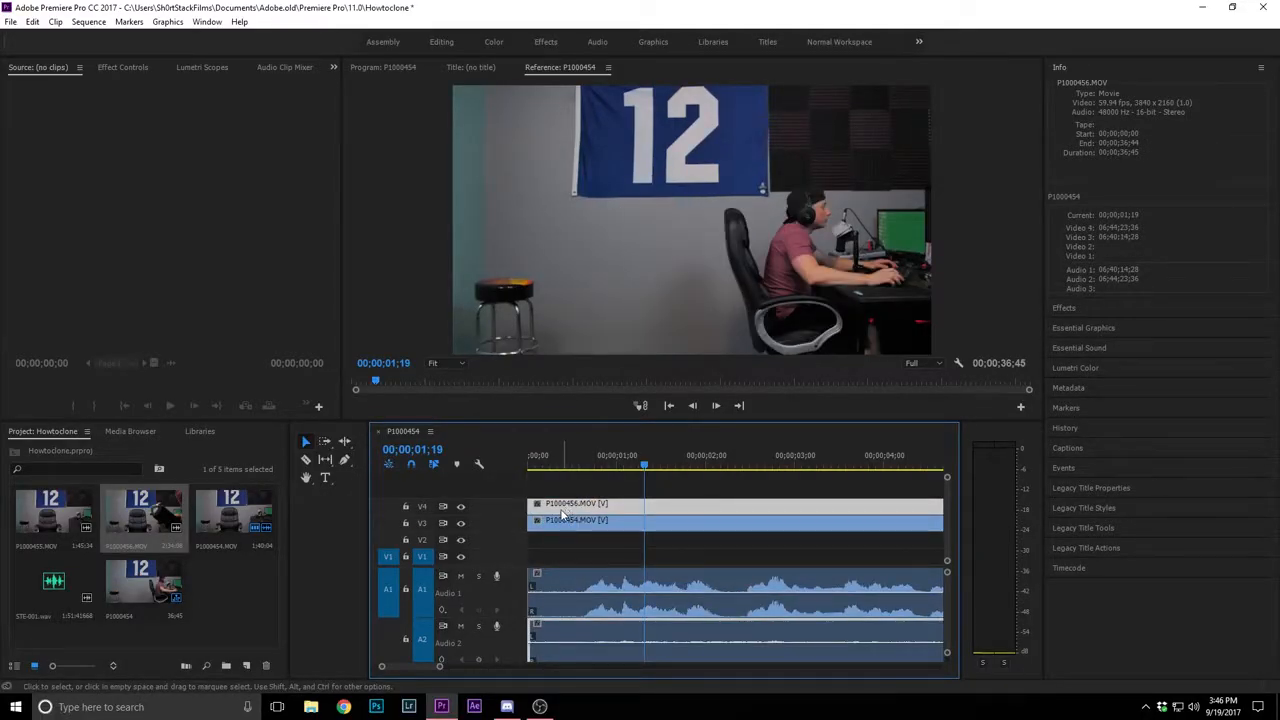
pyautogui.moveTo(564, 513); pyautogui.dragTo(580, 538)
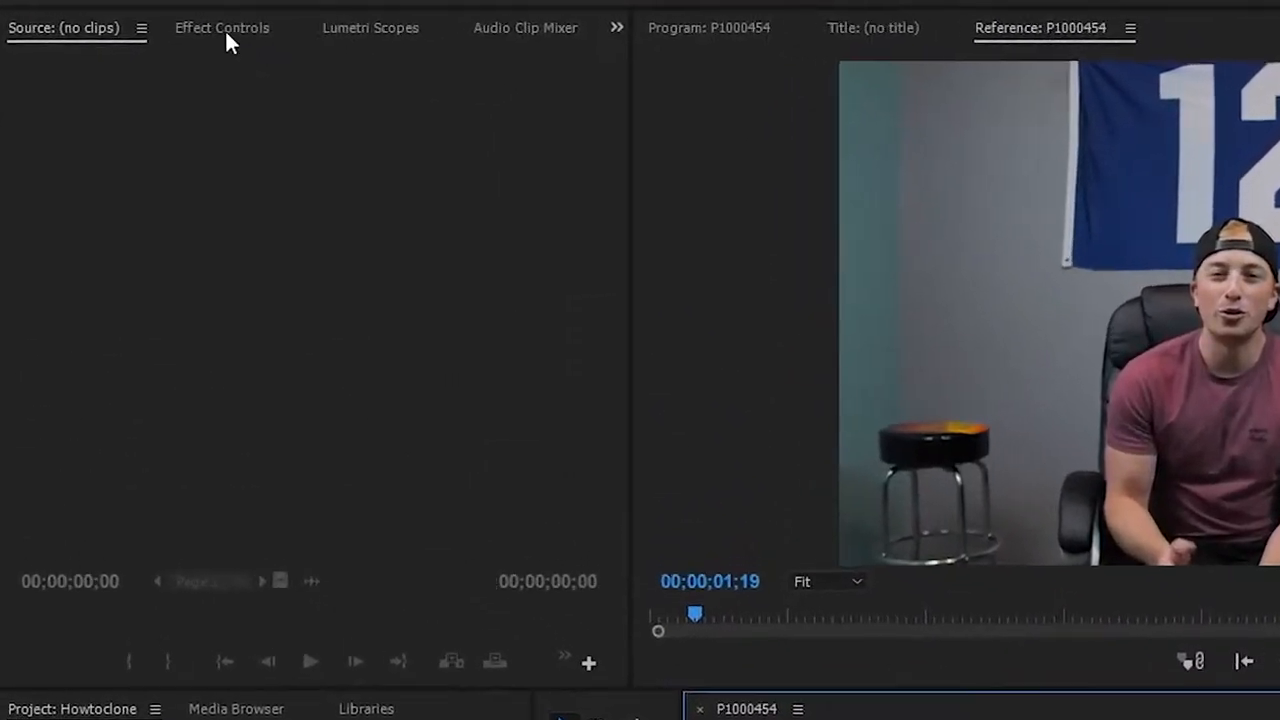
# Add a free-draw opacity mask to P1000454.MOV and enable keyframing of its mask path at the clip start
pyautogui.click(122, 67)
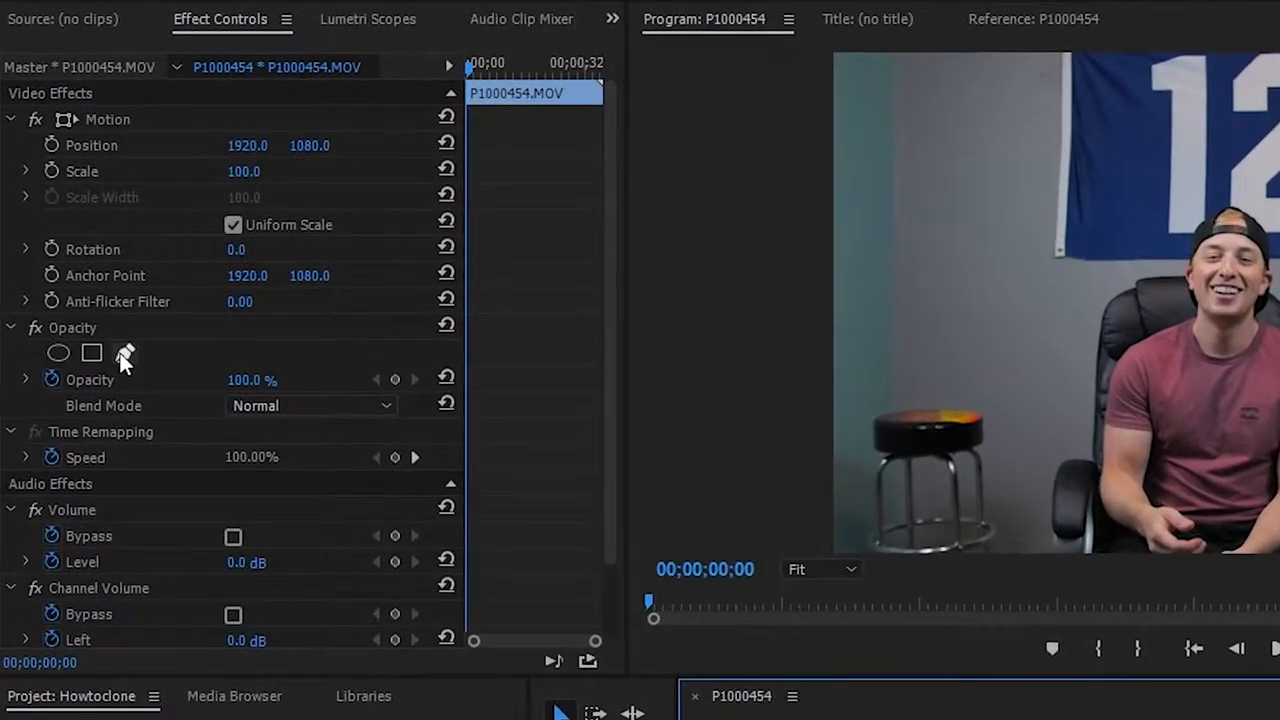
pyautogui.click(71, 247)
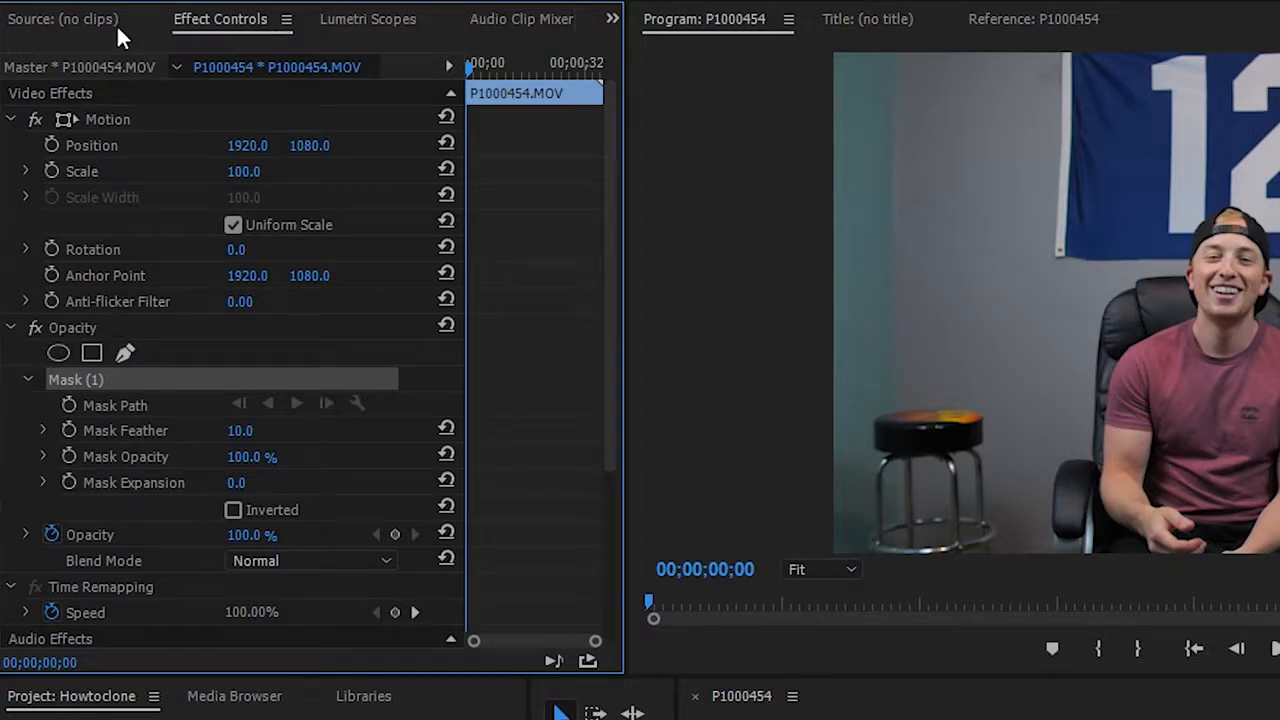
pyautogui.click(67, 408)
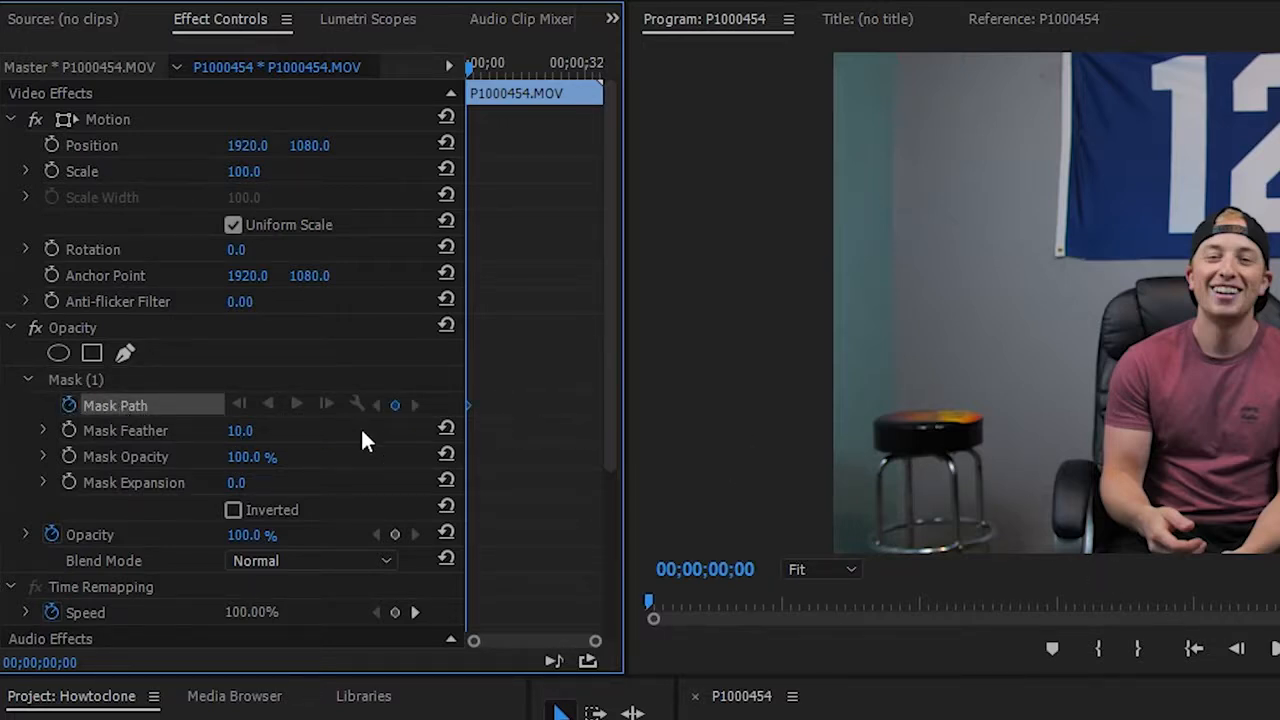
pyautogui.click(100, 388)
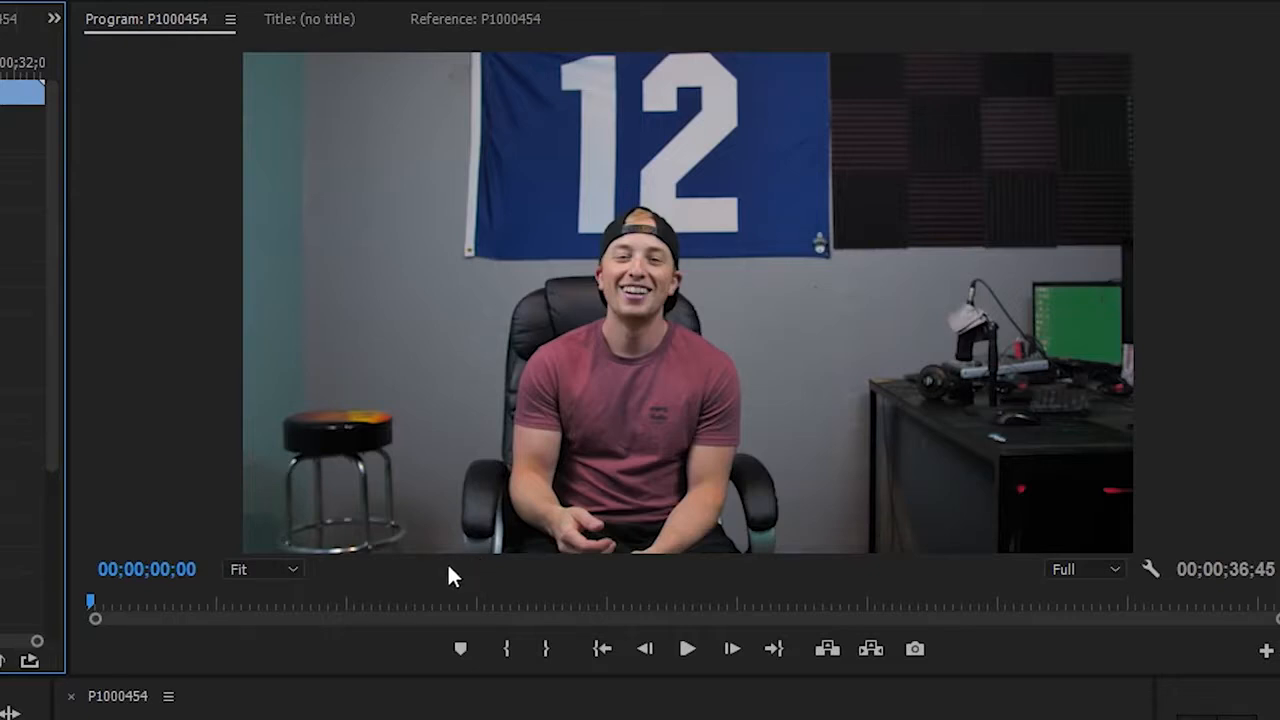
# Draw a closed mask around the man in the centre chair, from the frame's bottom edge up over his head
pyautogui.click(447, 549)
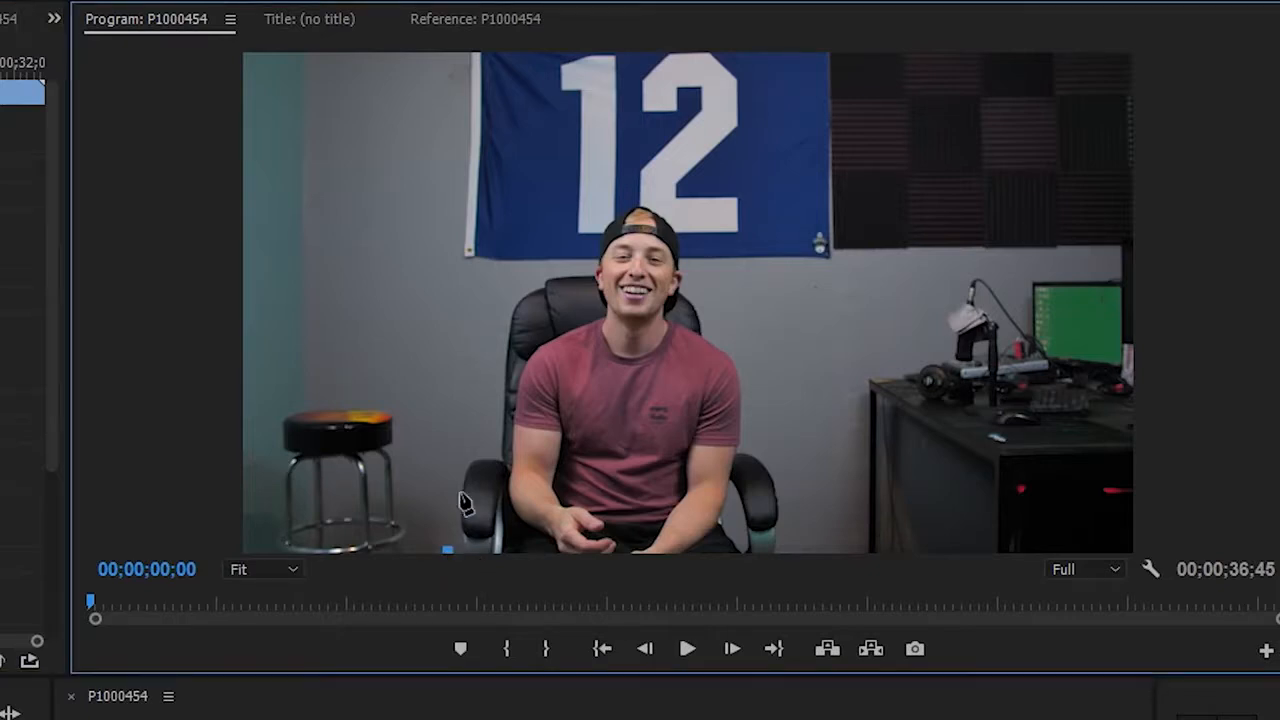
pyautogui.click(449, 432)
pyautogui.click(473, 359)
pyautogui.click(508, 256)
pyautogui.click(569, 197)
pyautogui.click(653, 178)
pyautogui.click(717, 201)
pyautogui.click(757, 283)
pyautogui.click(773, 362)
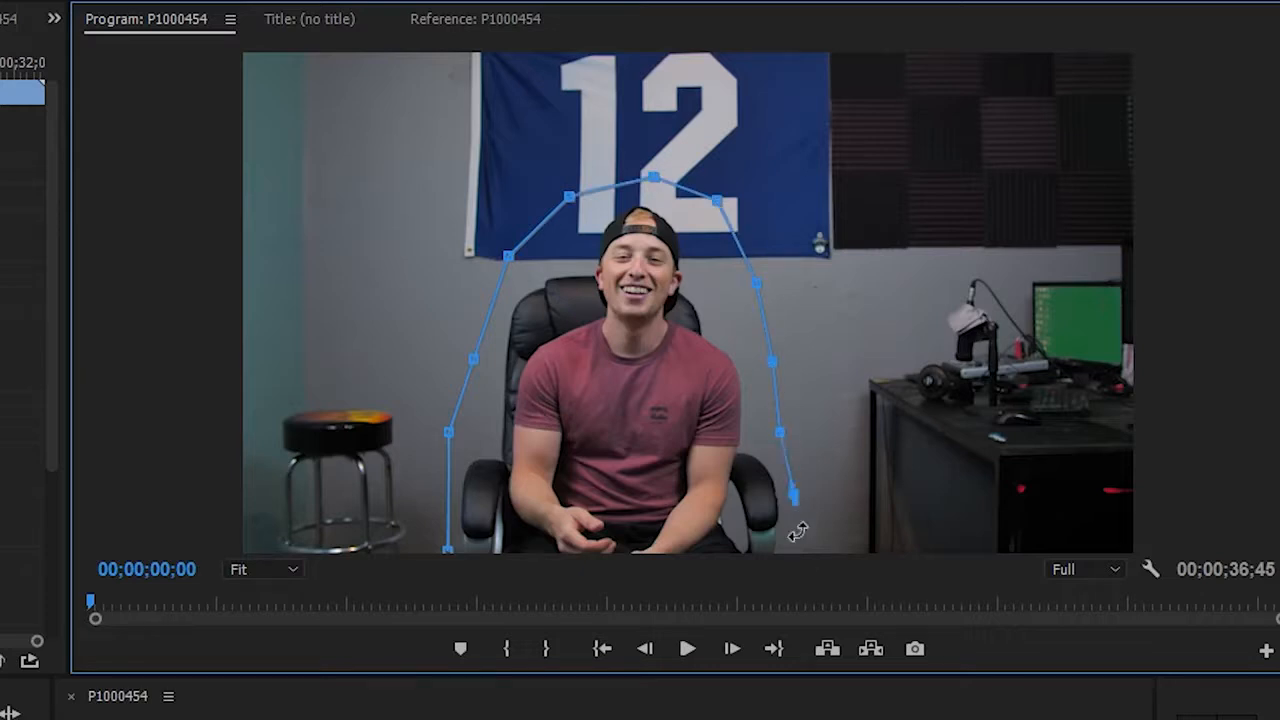
pyautogui.click(447, 550)
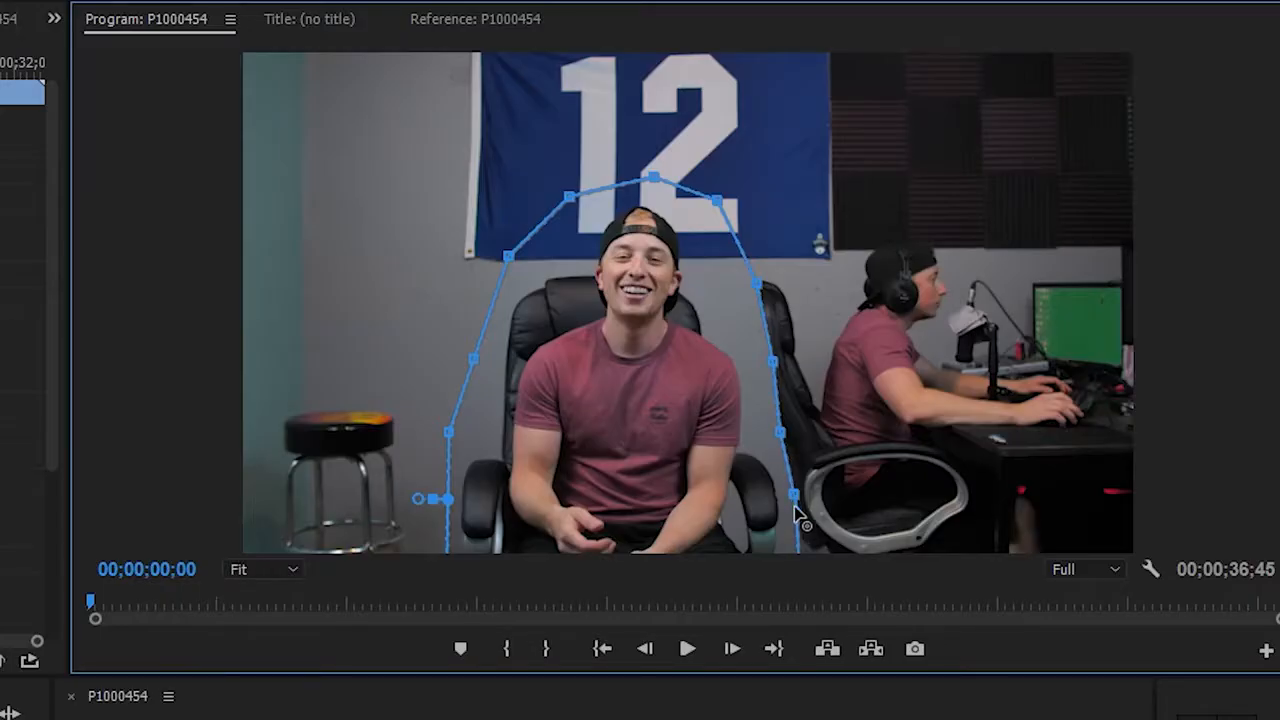
# Reshape the mask edge beside the second chair by moving its points inward toward the centre man and adjusting the curve
pyautogui.moveTo(797, 506); pyautogui.dragTo(789, 506)
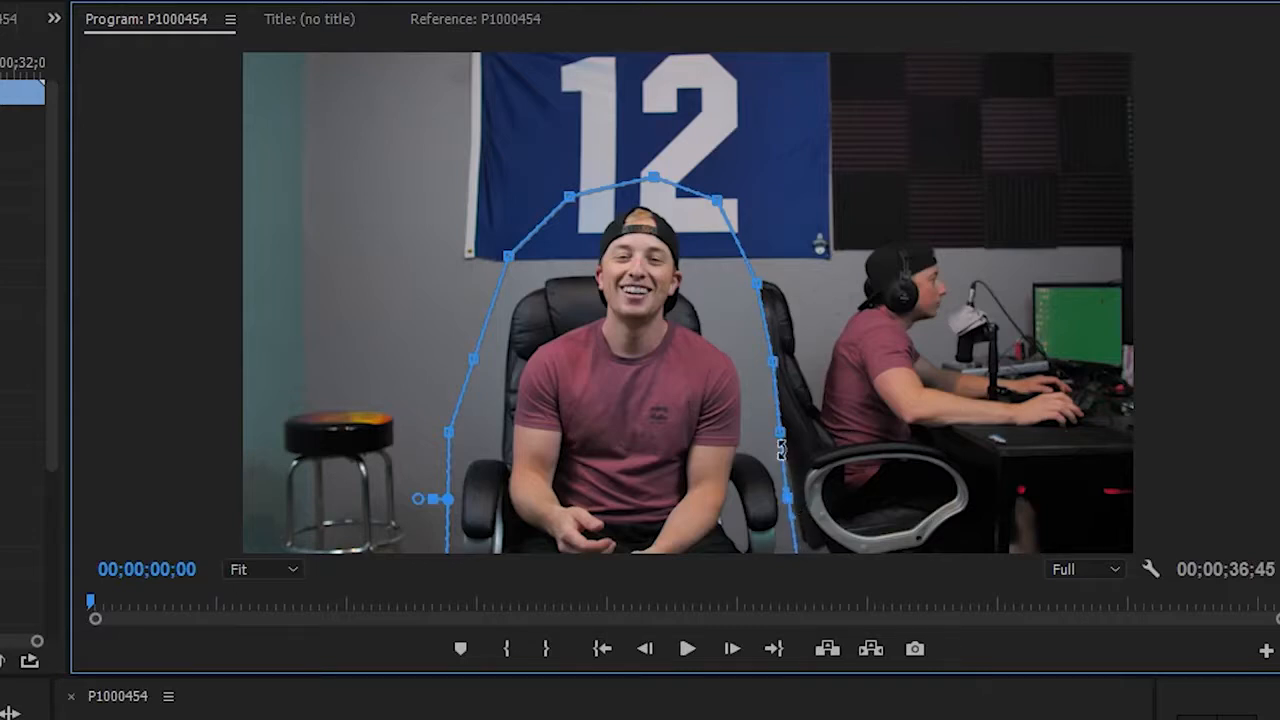
pyautogui.moveTo(780, 430); pyautogui.dragTo(768, 430)
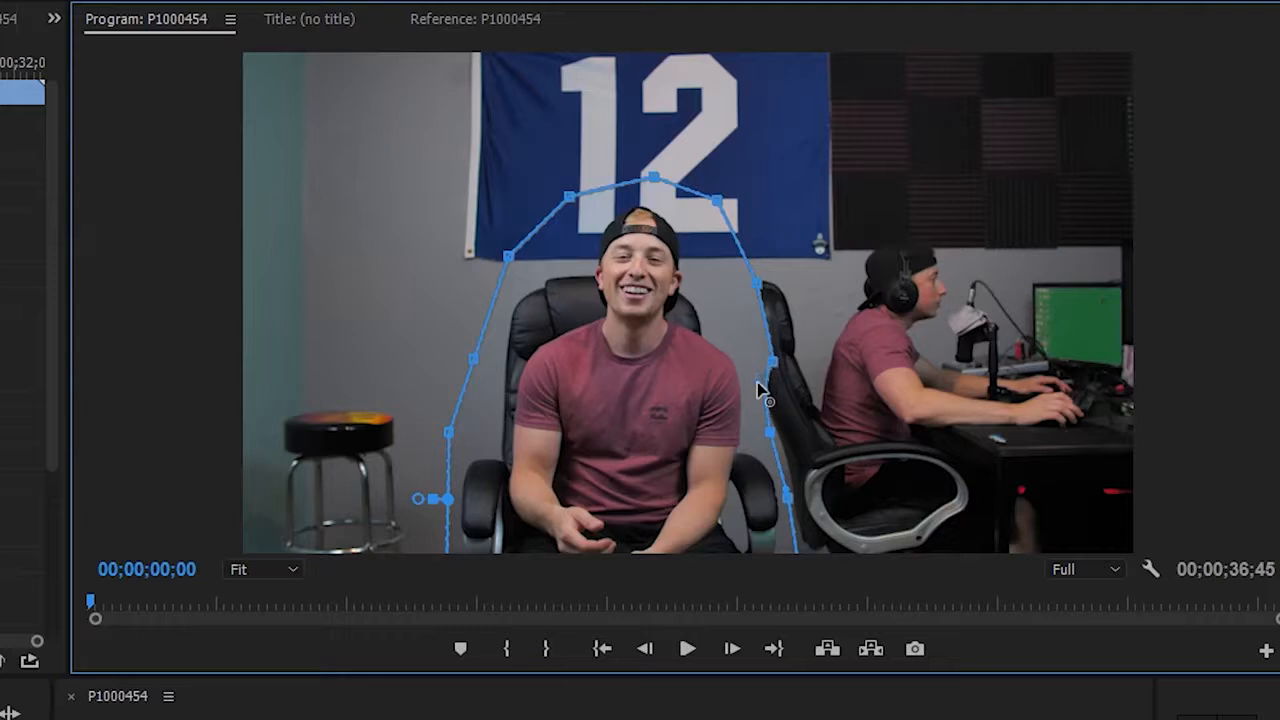
pyautogui.moveTo(773, 364); pyautogui.dragTo(756, 363)
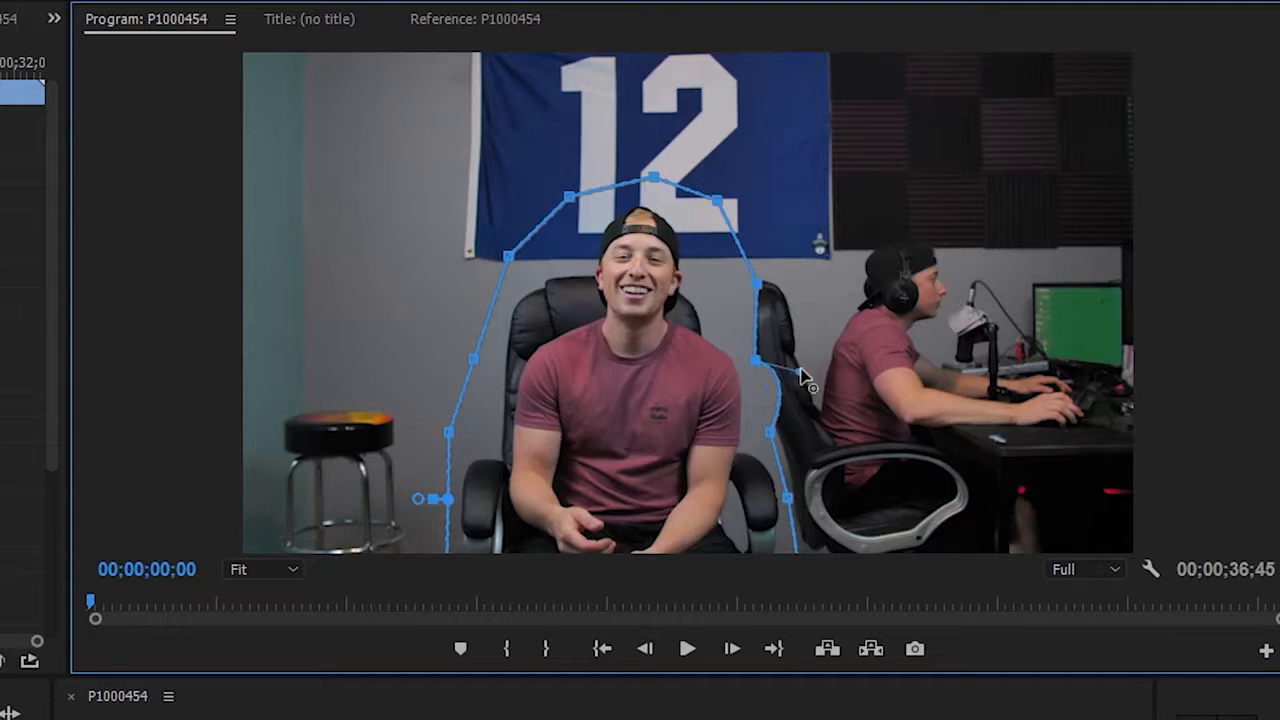
pyautogui.moveTo(716, 390); pyautogui.dragTo(746, 336)
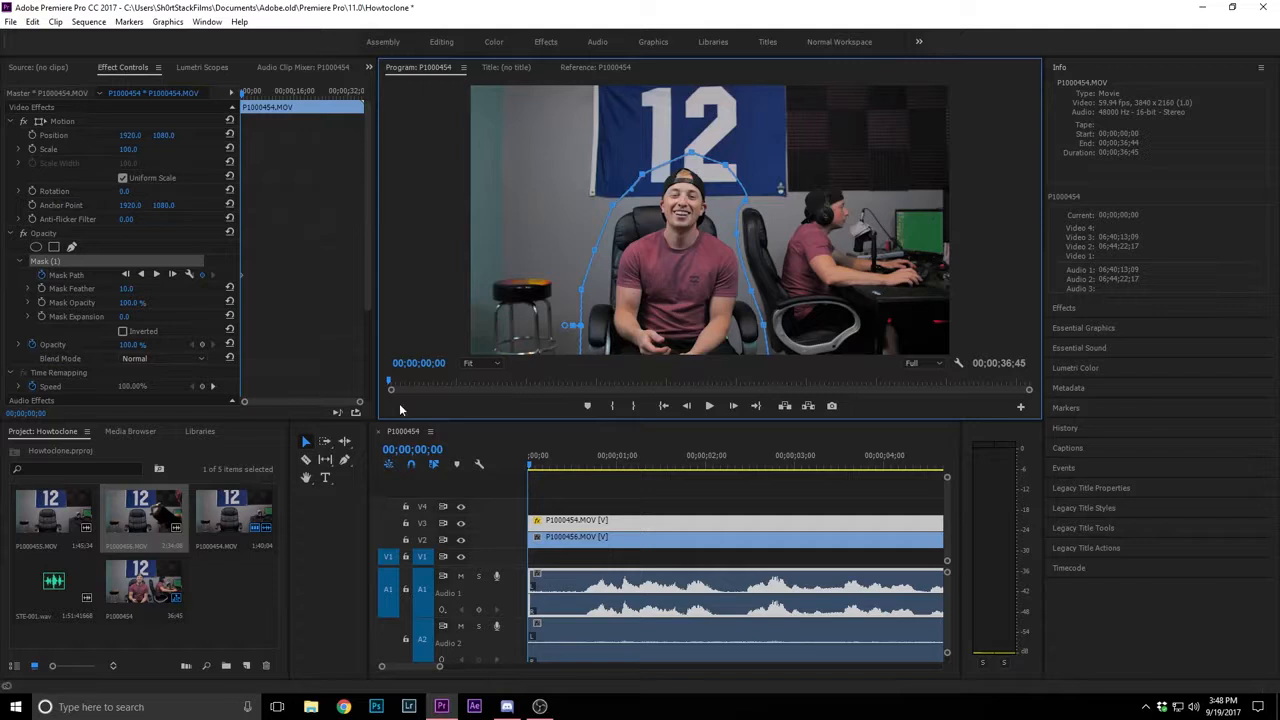
# Play and scrub through the masked composite to check it, returning the playhead to the start
pyautogui.press('space')
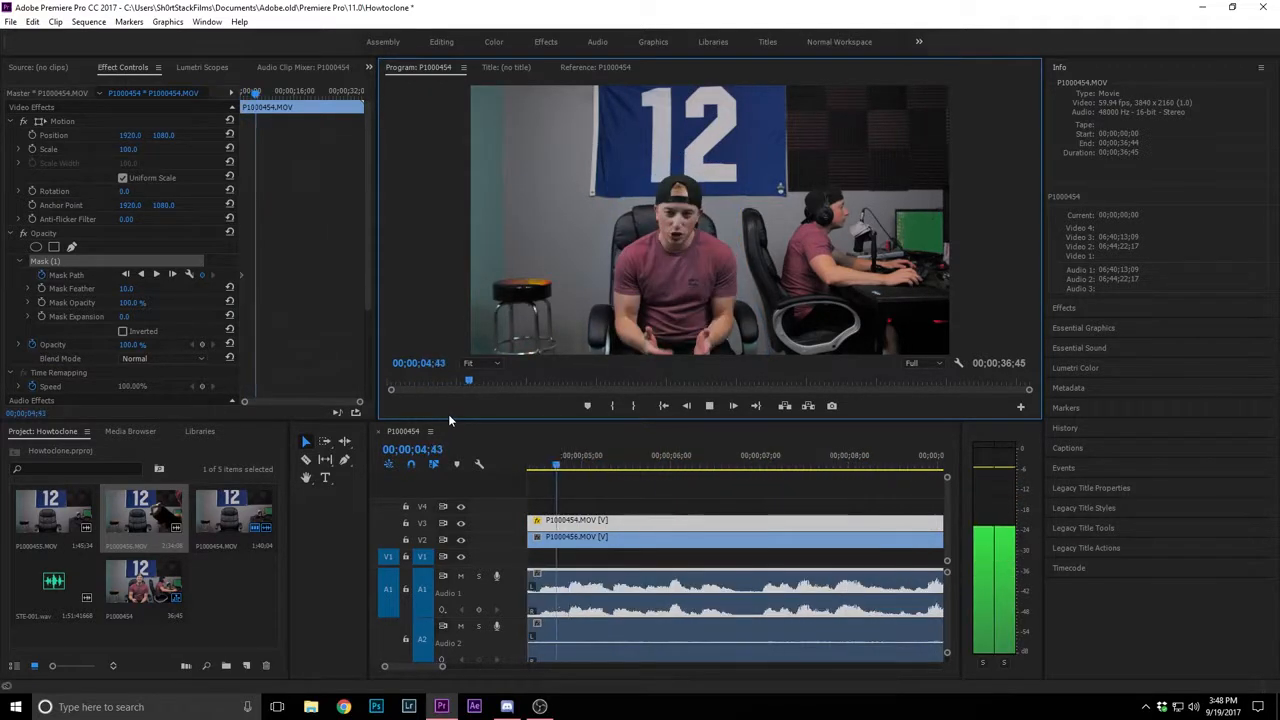
pyautogui.press('space')
pyautogui.moveTo(607, 465); pyautogui.dragTo(725, 466)
pyautogui.click(600, 543)
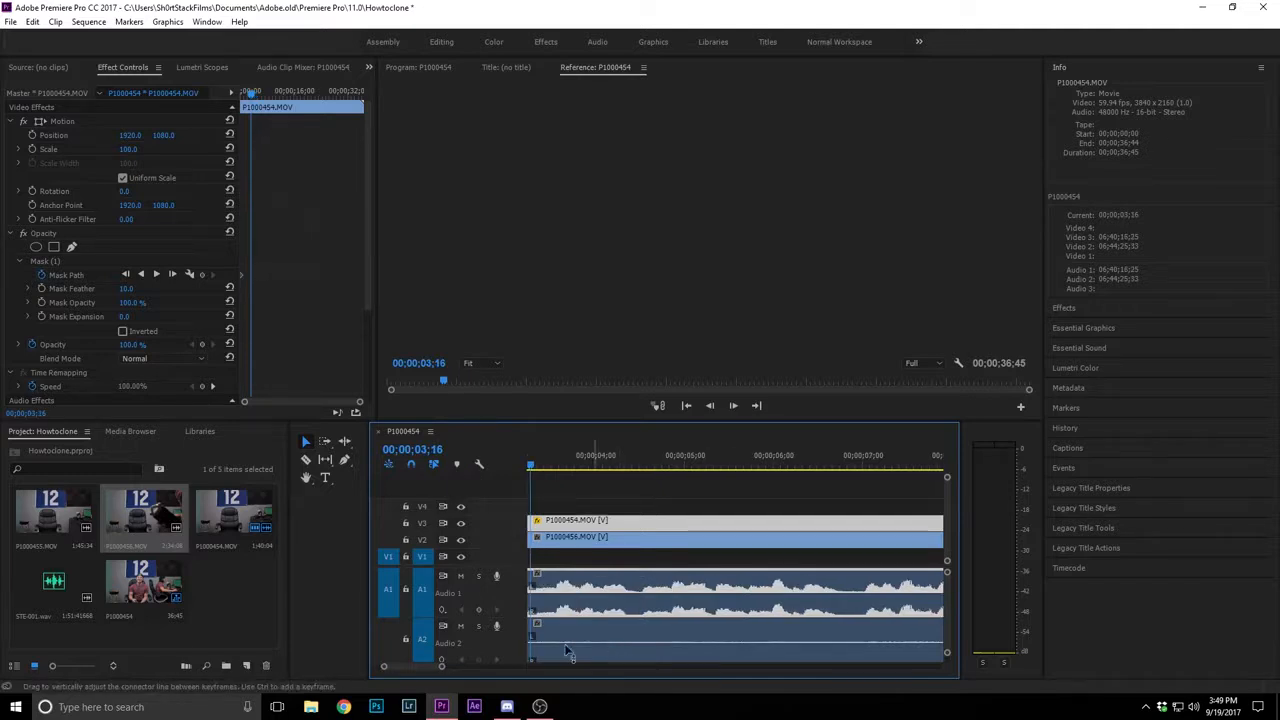
pyautogui.moveTo(409, 666); pyautogui.dragTo(394, 666)
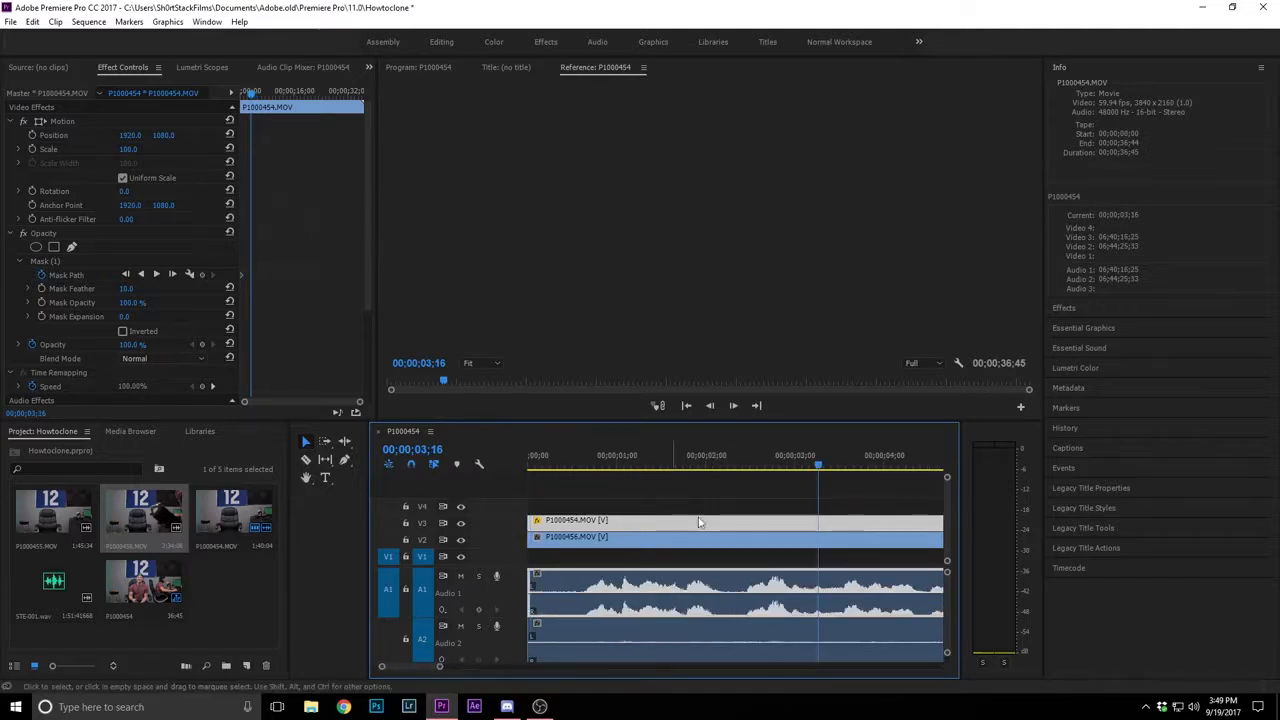
pyautogui.moveTo(631, 461); pyautogui.dragTo(495, 458)
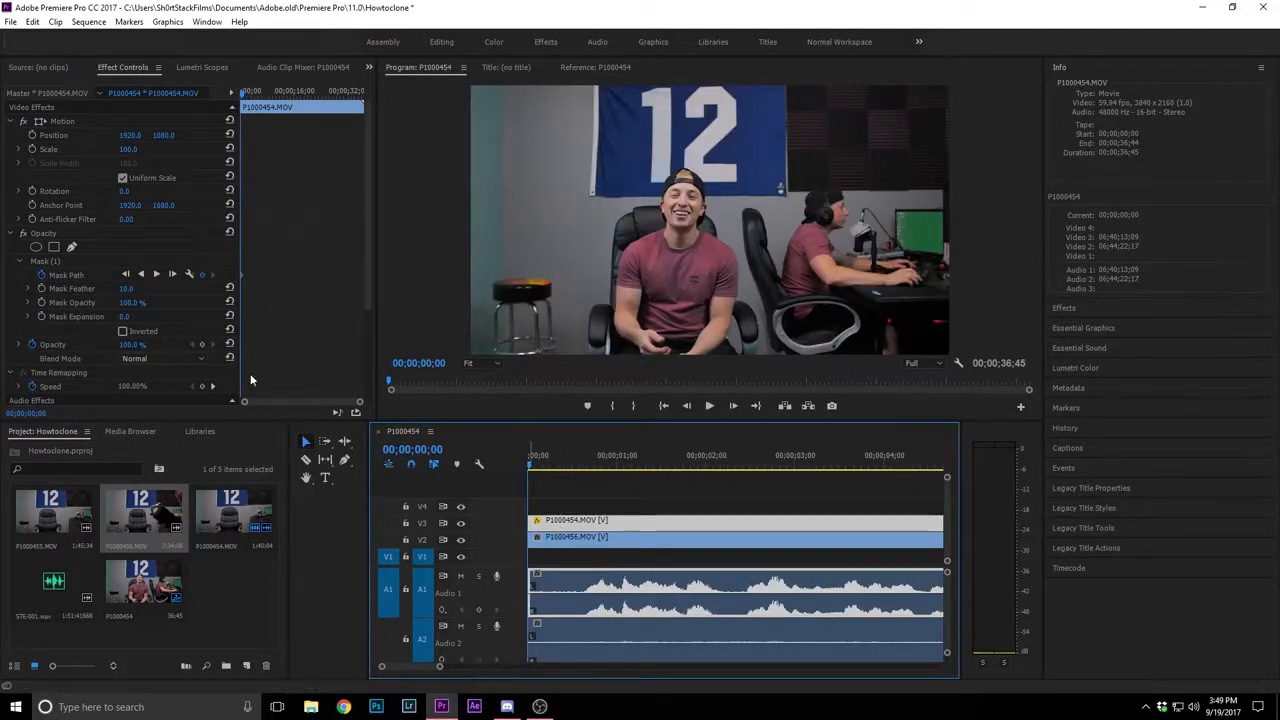
# Set the mask feather on P1000454.MOV to 22 and check the blended edge at 00;00;00;04
pyautogui.click(69, 262)
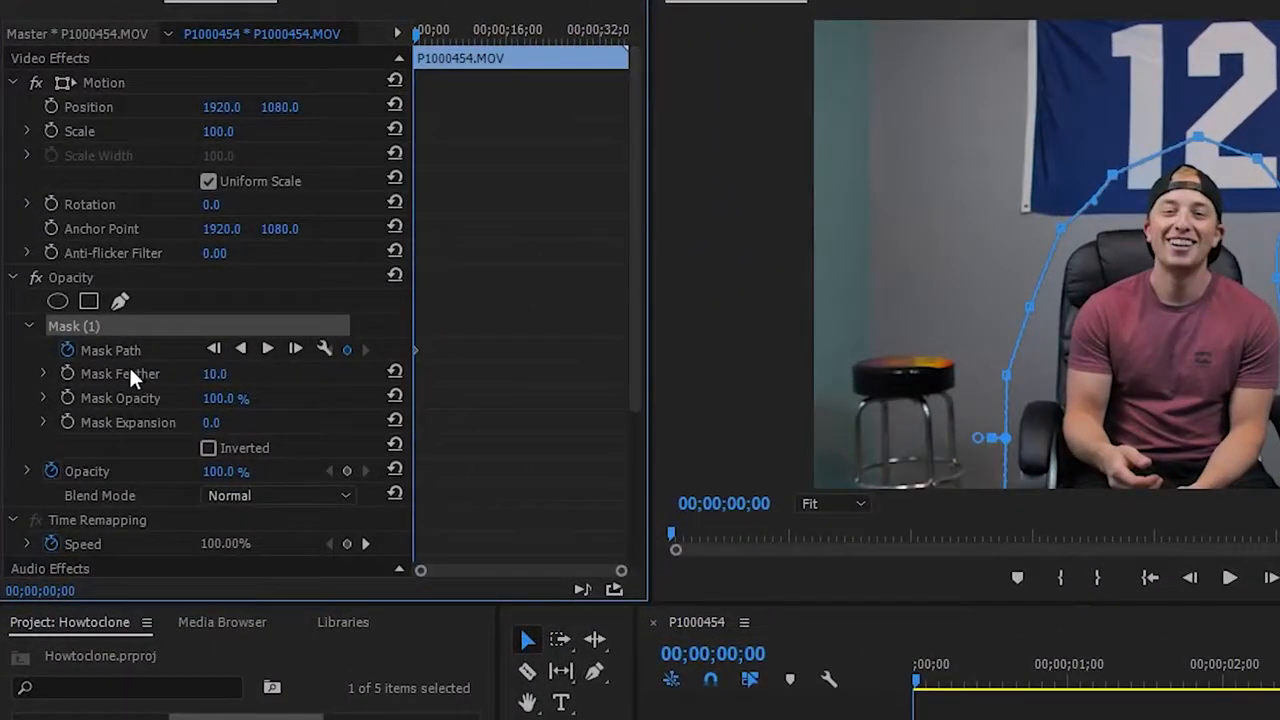
pyautogui.click(86, 307)
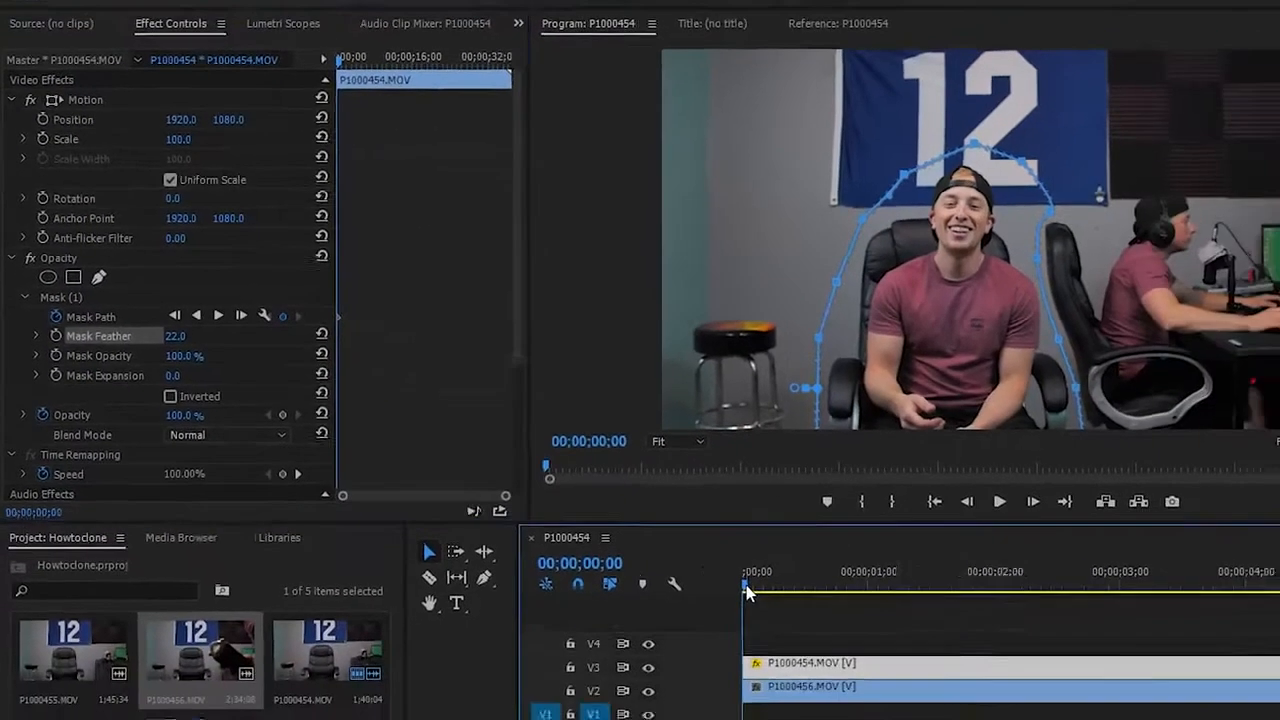
pyautogui.moveTo(919, 682); pyautogui.dragTo(929, 682)
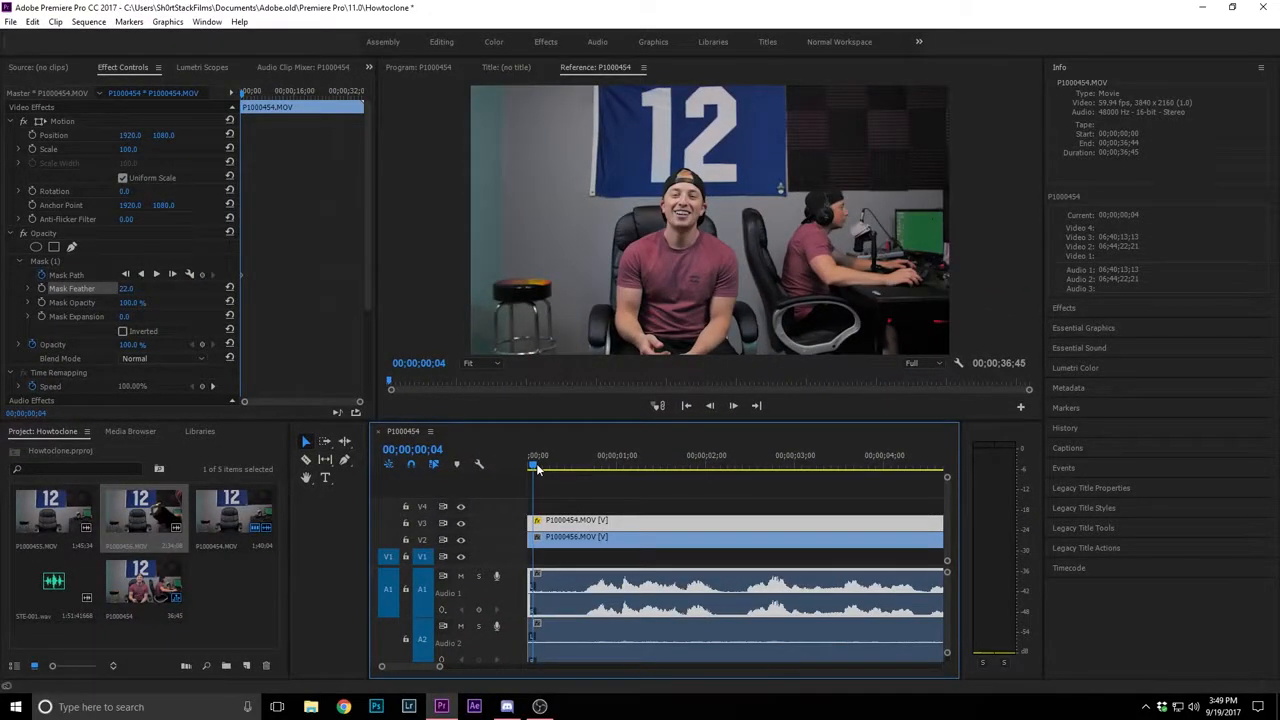
# Reselect the P1000454.MOV clip on V3 and set its mask feather to 55
pyautogui.click(560, 520)
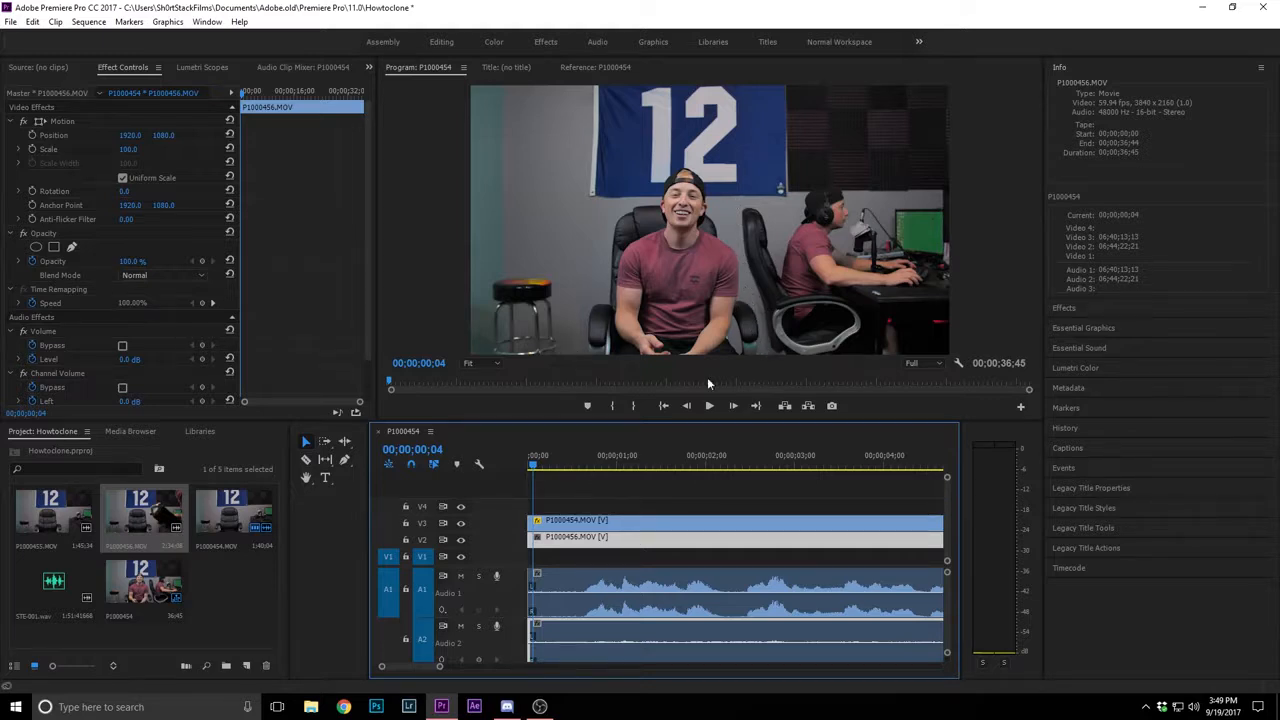
pyautogui.click(535, 538)
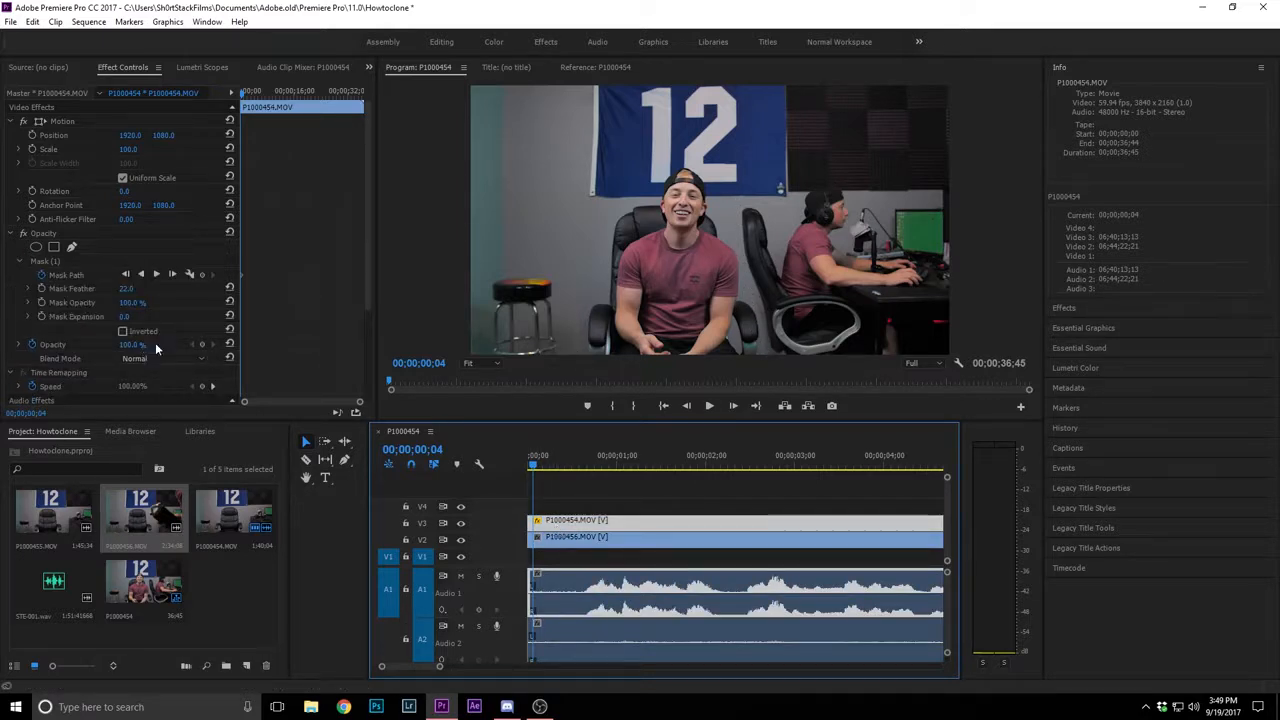
pyautogui.moveTo(123, 291); pyautogui.dragTo(124, 291)
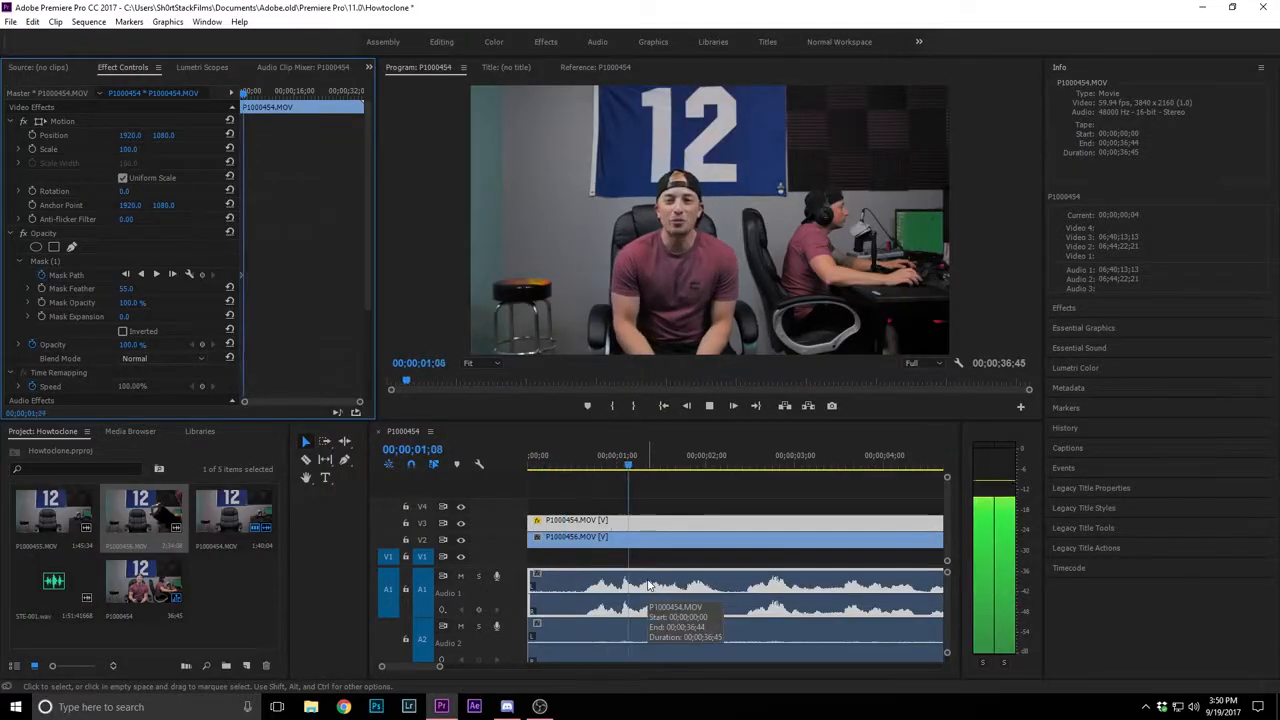
# Play through the masked two-person composite to check the interaction between the centre man and the man at the desk
pyautogui.press('space')
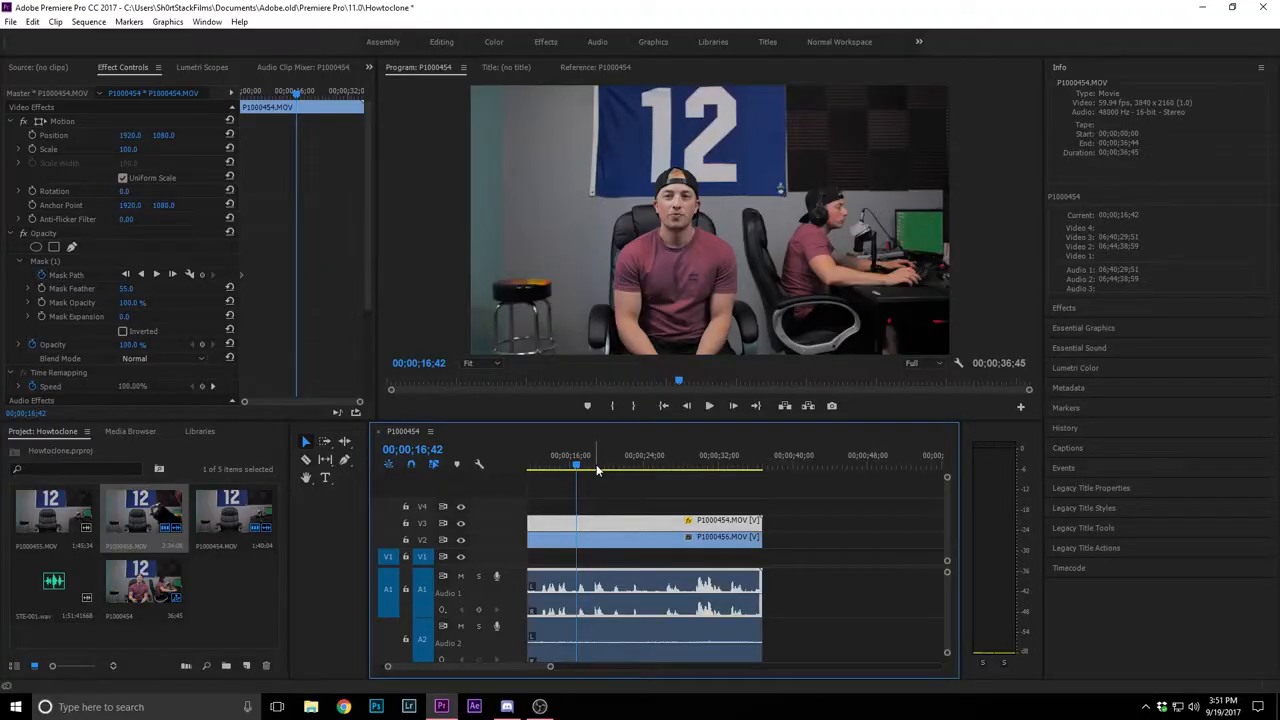
pyautogui.press('space')
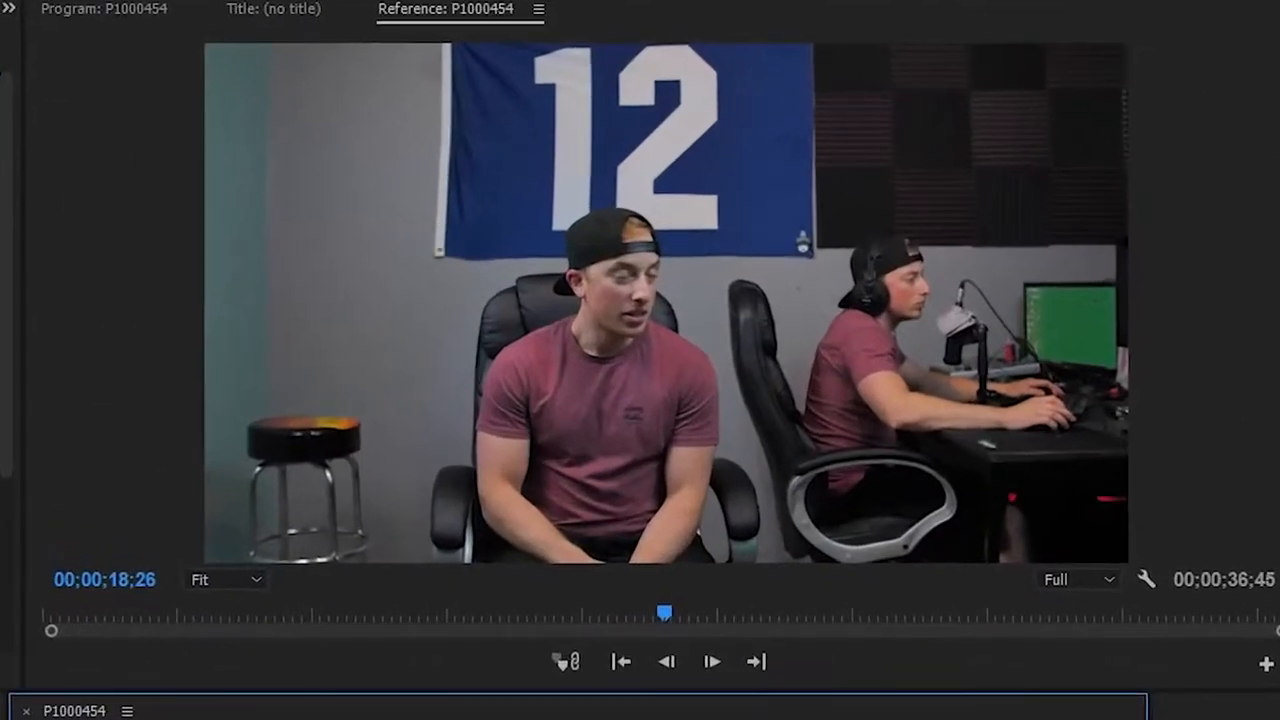
pyautogui.moveTo(776, 719); pyautogui.dragTo(783, 719)
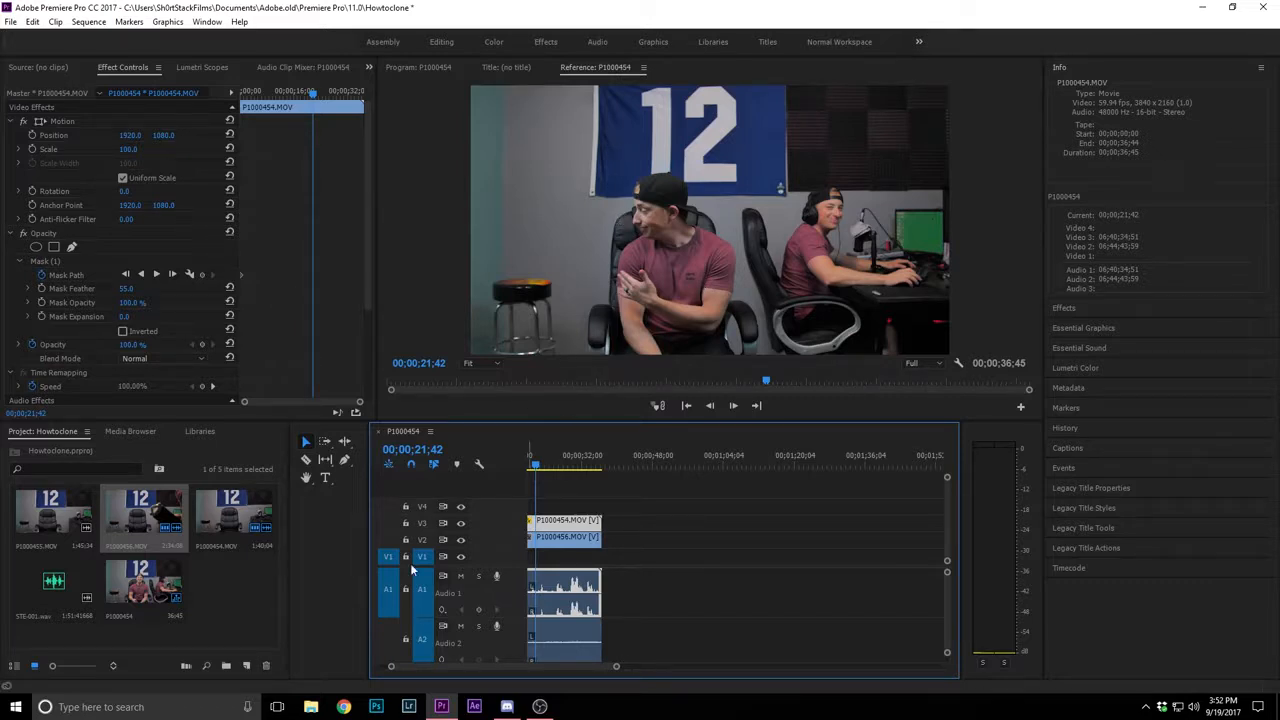
# Place P1000455.MOV on V1 after the existing clips and split it at 00;01;16;17
pyautogui.moveTo(45, 515); pyautogui.dragTo(714, 610)
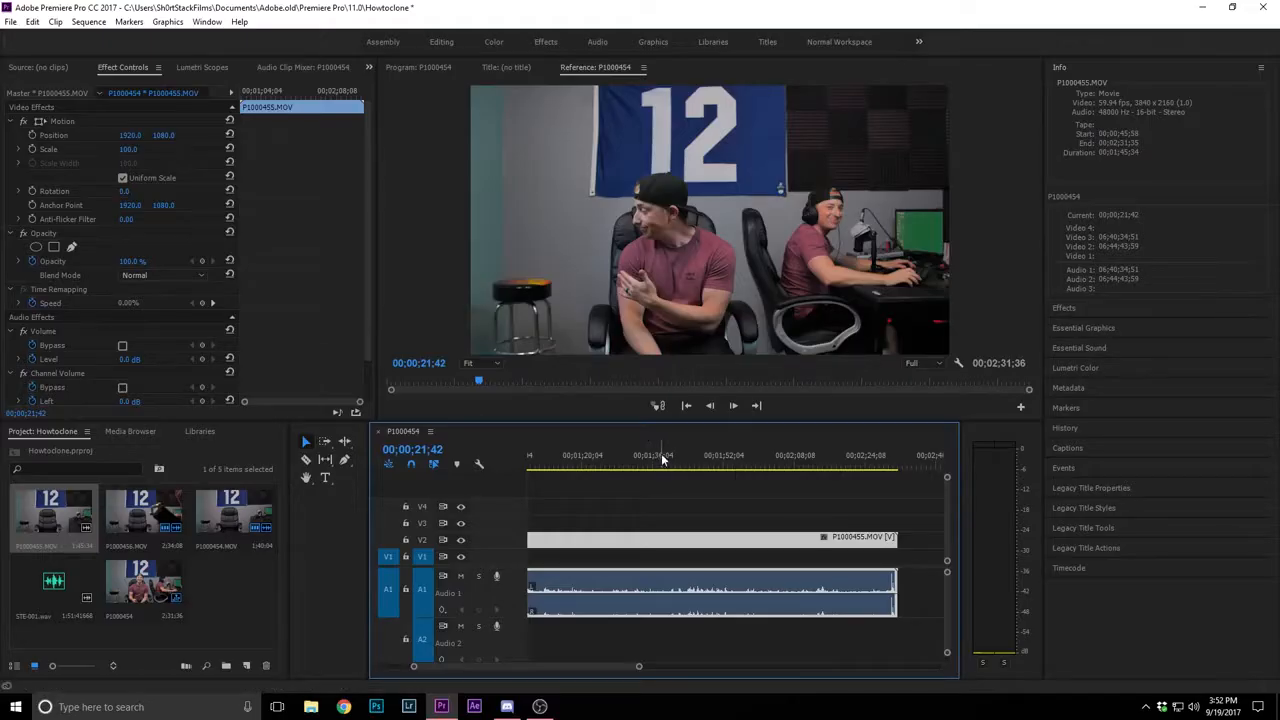
pyautogui.click(648, 463)
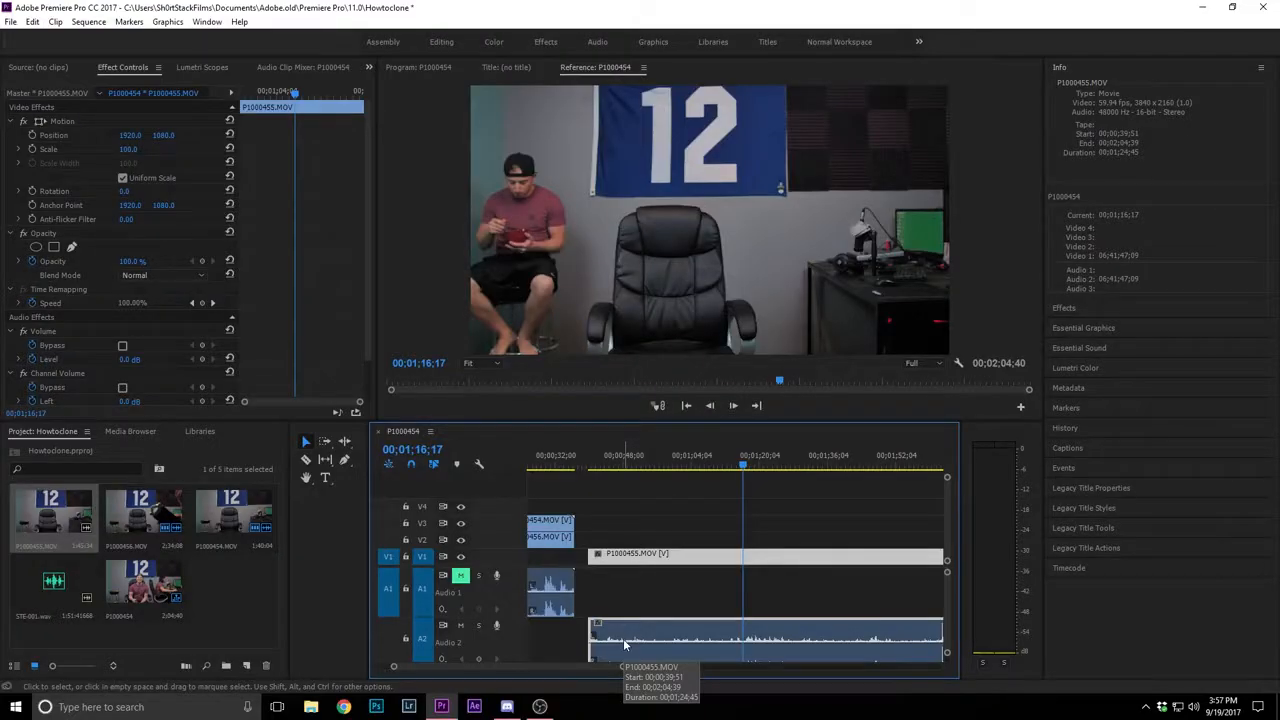
pyautogui.hotkey('ctrl', 'k')
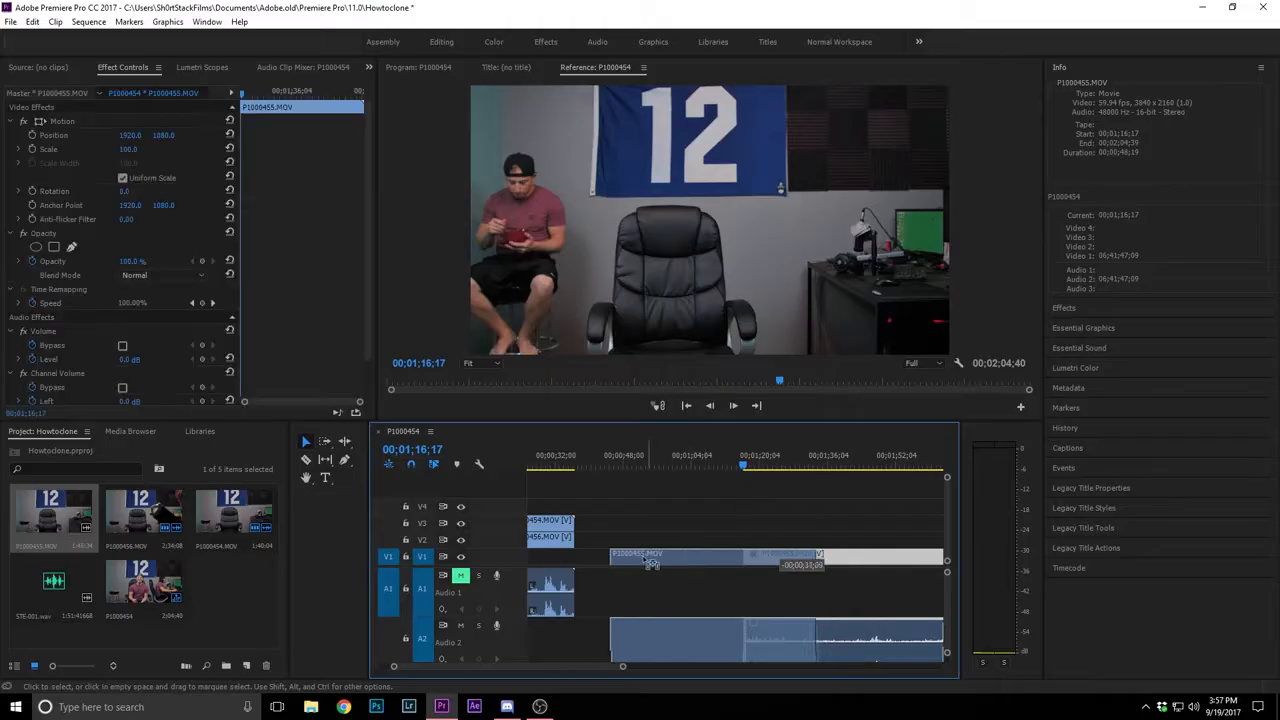
# Move the P1000455.MOV clip on V1 to the start of the sequence, beneath the other two clips
pyautogui.press('-')
pyautogui.moveTo(586, 668); pyautogui.dragTo(560, 666)
pyautogui.moveTo(763, 557); pyautogui.dragTo(595, 557)
pyautogui.click(530, 463)
pyautogui.moveTo(611, 667); pyautogui.dragTo(534, 666)
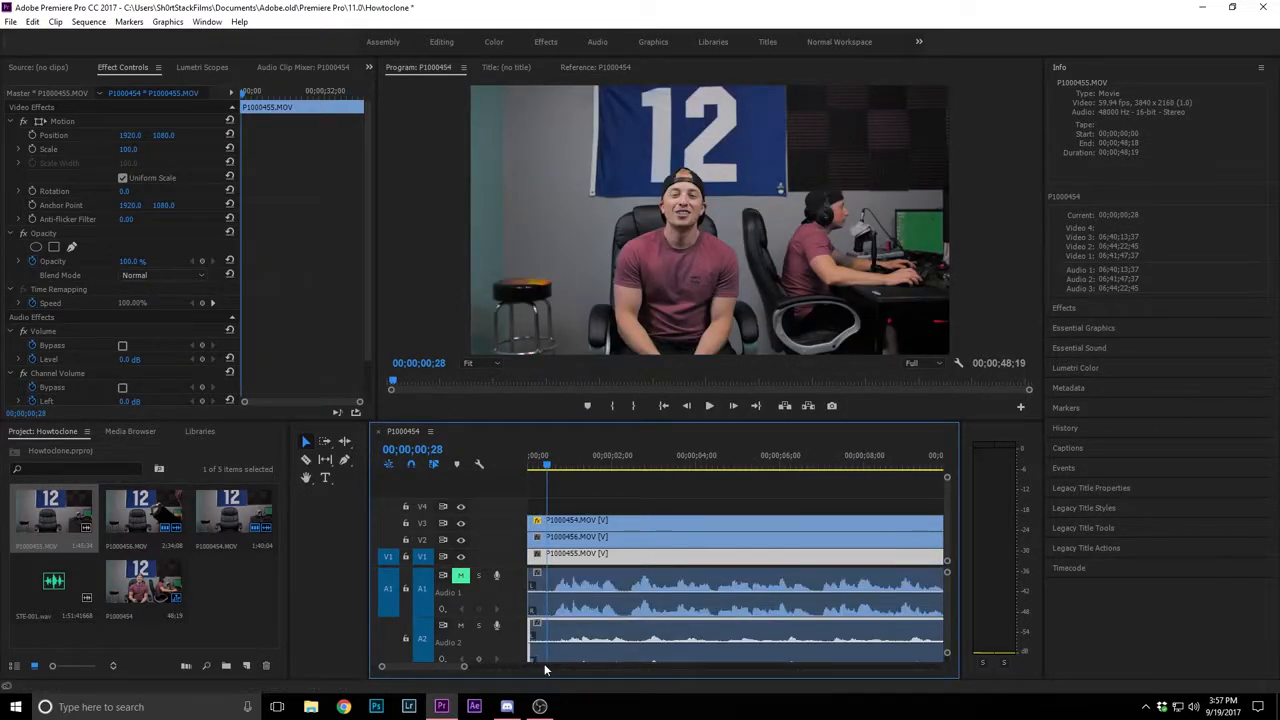
# Unmute Audio 1 and play the opening to compare both audio tracks, leaving the playhead at 00;00;01;05
pyautogui.press('space')
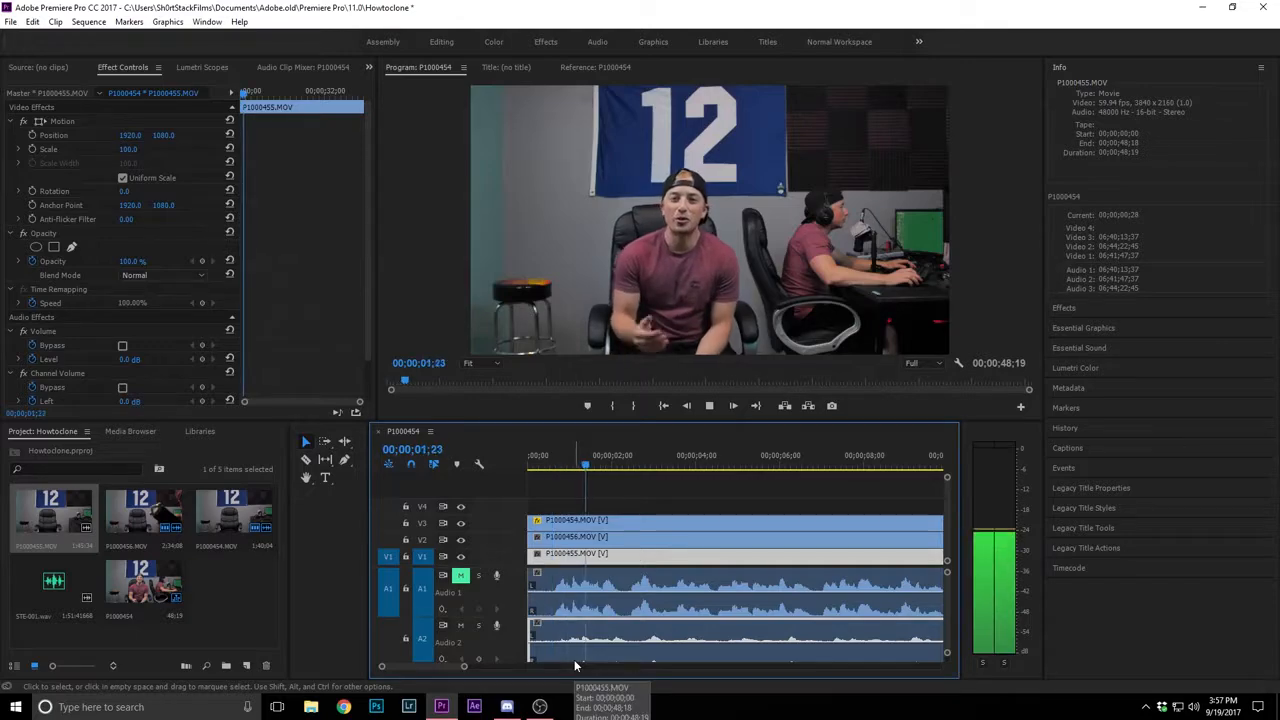
pyautogui.press('space')
pyautogui.moveTo(587, 465); pyautogui.dragTo(584, 465)
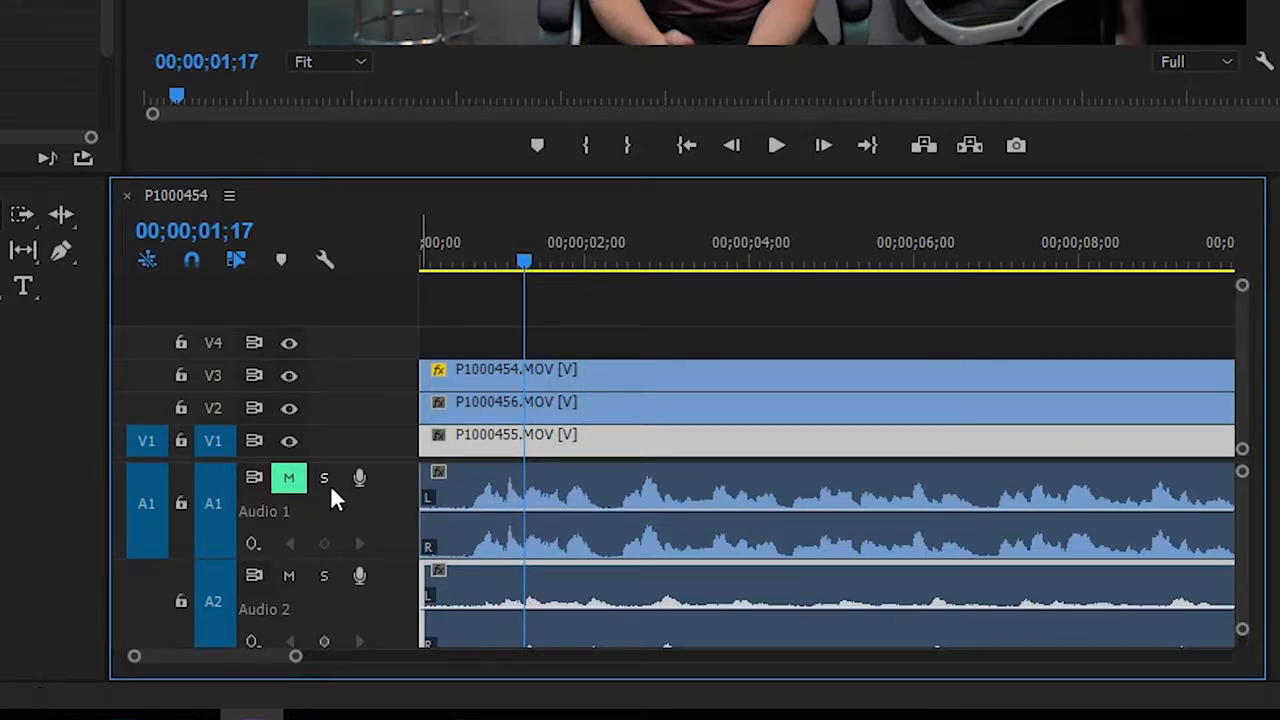
pyautogui.click(288, 477)
pyautogui.moveTo(523, 261)
pyautogui.mouseDown()
pyautogui.moveTo(501, 257)
pyautogui.moveTo(539, 256)
pyautogui.mouseUp()
pyautogui.press('space')
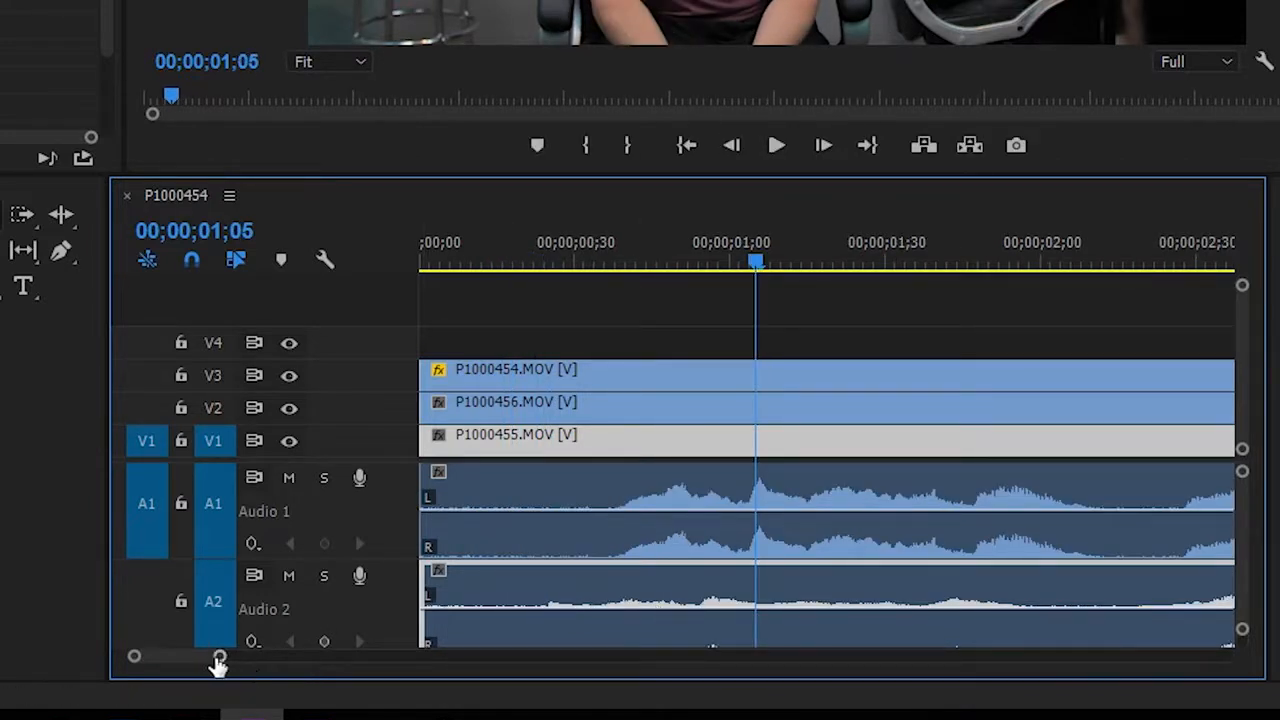
# Shift P1000455.MOV to align its waveform with Audio 1, play to check sync, and extend its head to the sequence start
pyautogui.moveTo(218, 662); pyautogui.dragTo(212, 664)
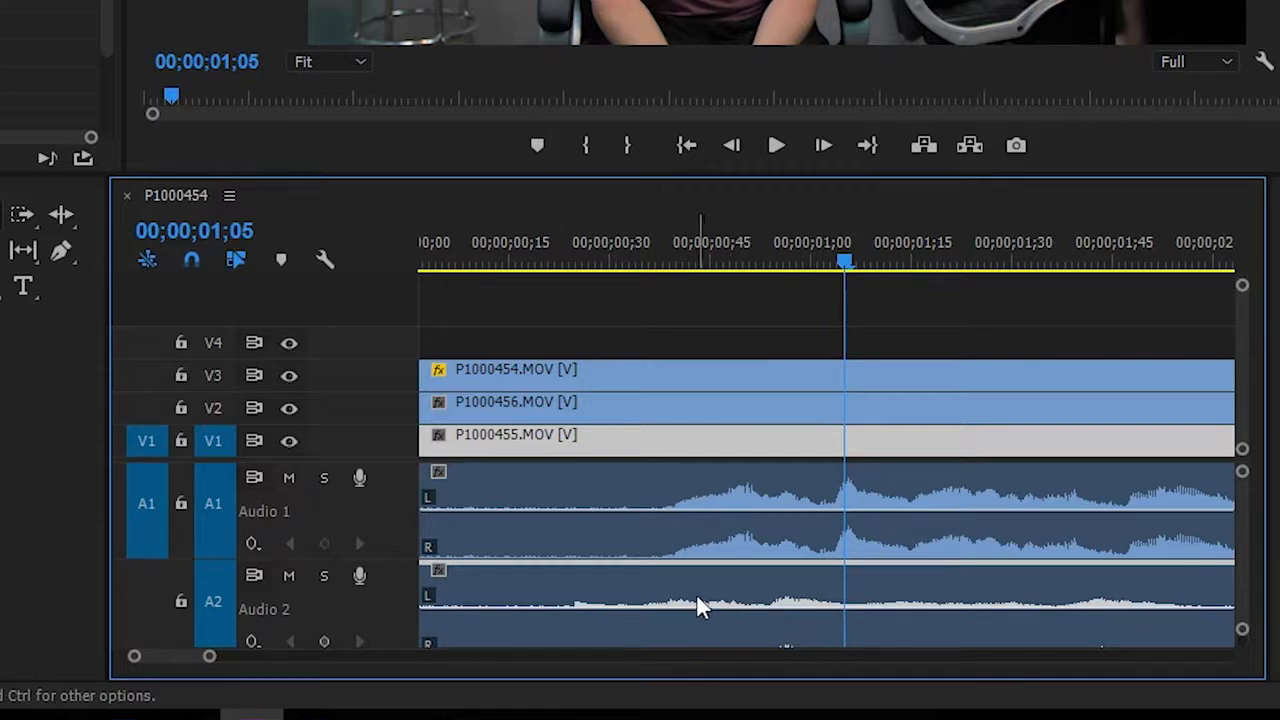
pyautogui.moveTo(722, 588)
pyautogui.mouseDown()
pyautogui.moveTo(766, 591)
pyautogui.moveTo(700, 591)
pyautogui.moveTo(736, 597)
pyautogui.mouseUp()
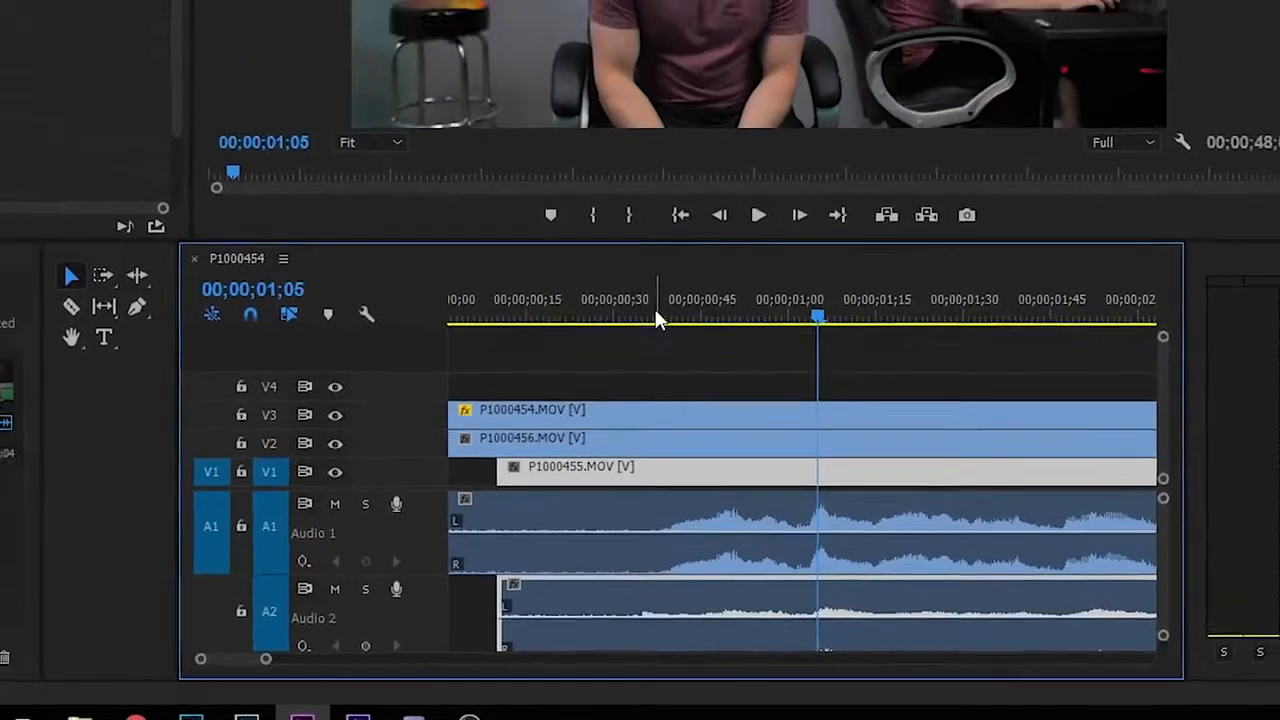
pyautogui.click(627, 318)
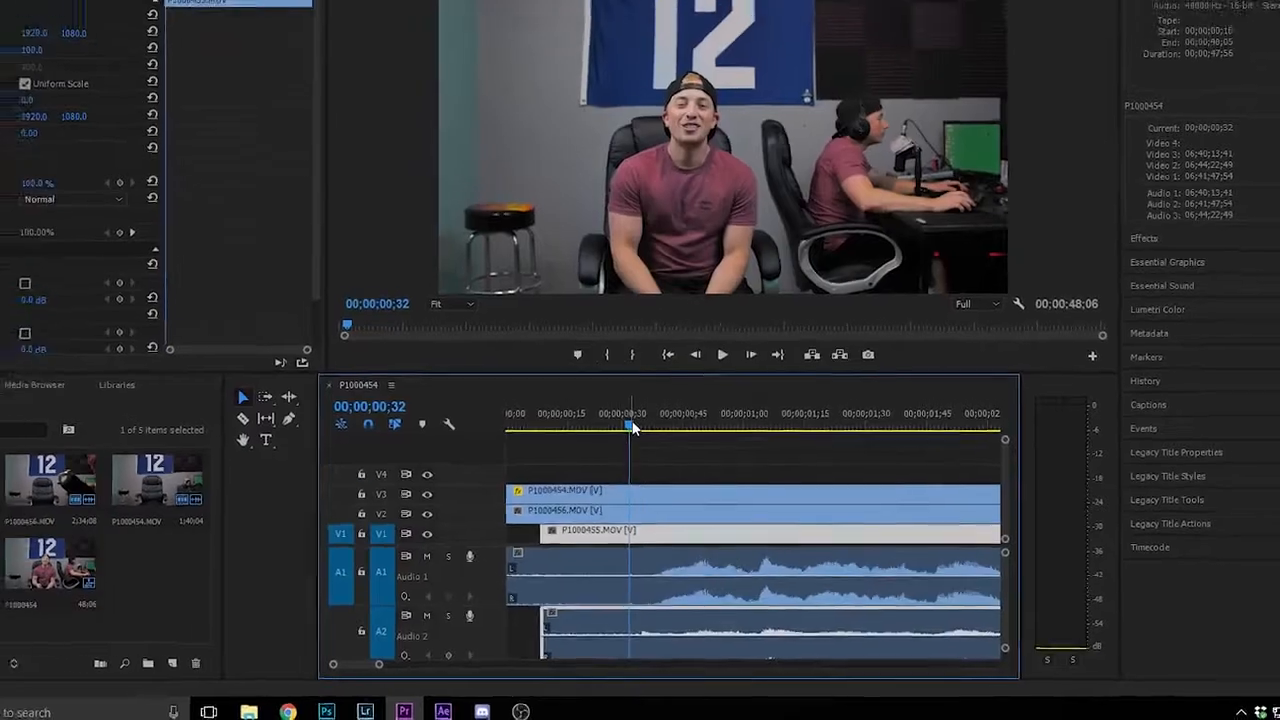
pyautogui.press('space')
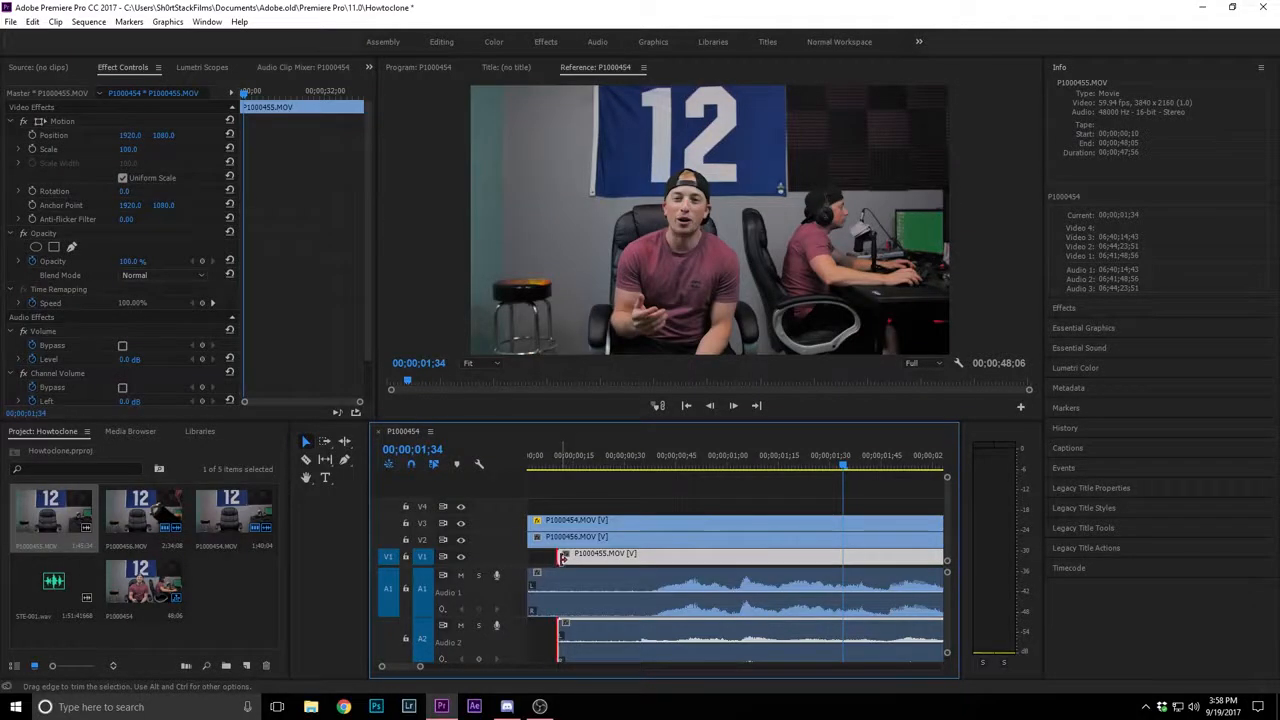
pyautogui.moveTo(561, 558); pyautogui.dragTo(528, 557)
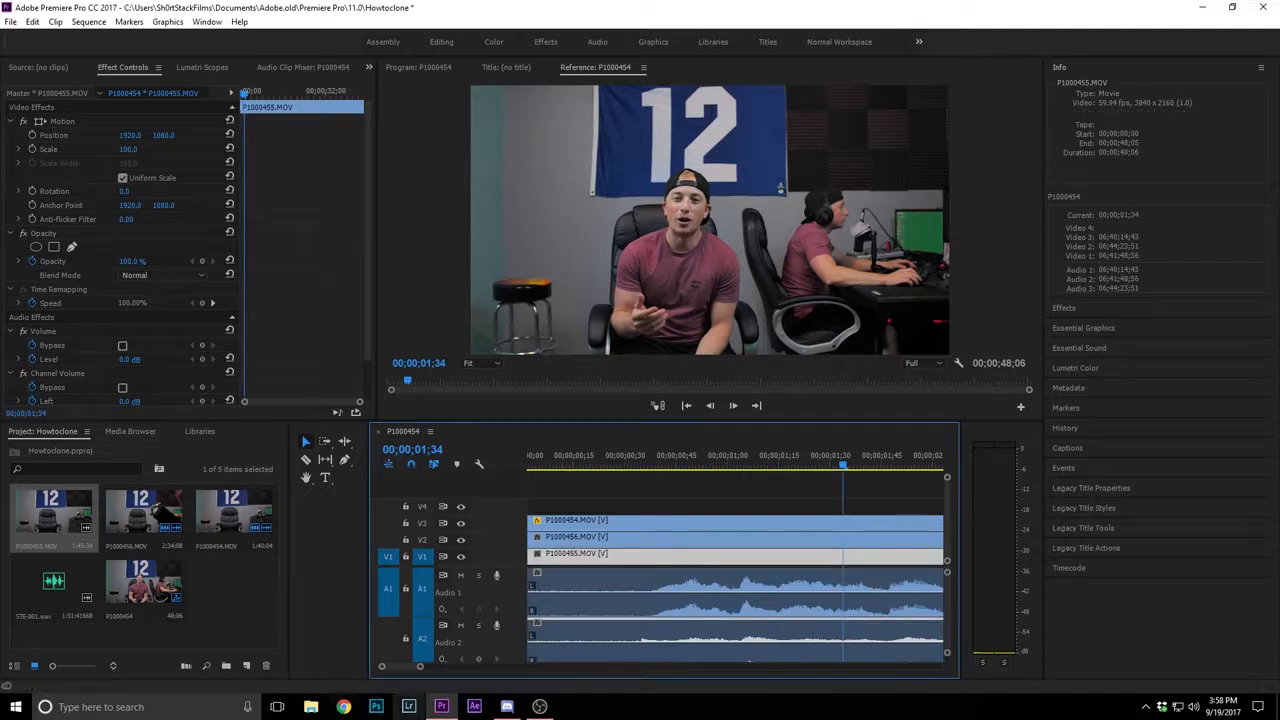
# Cut P1000455.MOV where the upper clips end and delete the leftover pieces after the cut
pyautogui.moveTo(421, 670); pyautogui.dragTo(550, 668)
pyautogui.press('c')
pyautogui.click(844, 557)
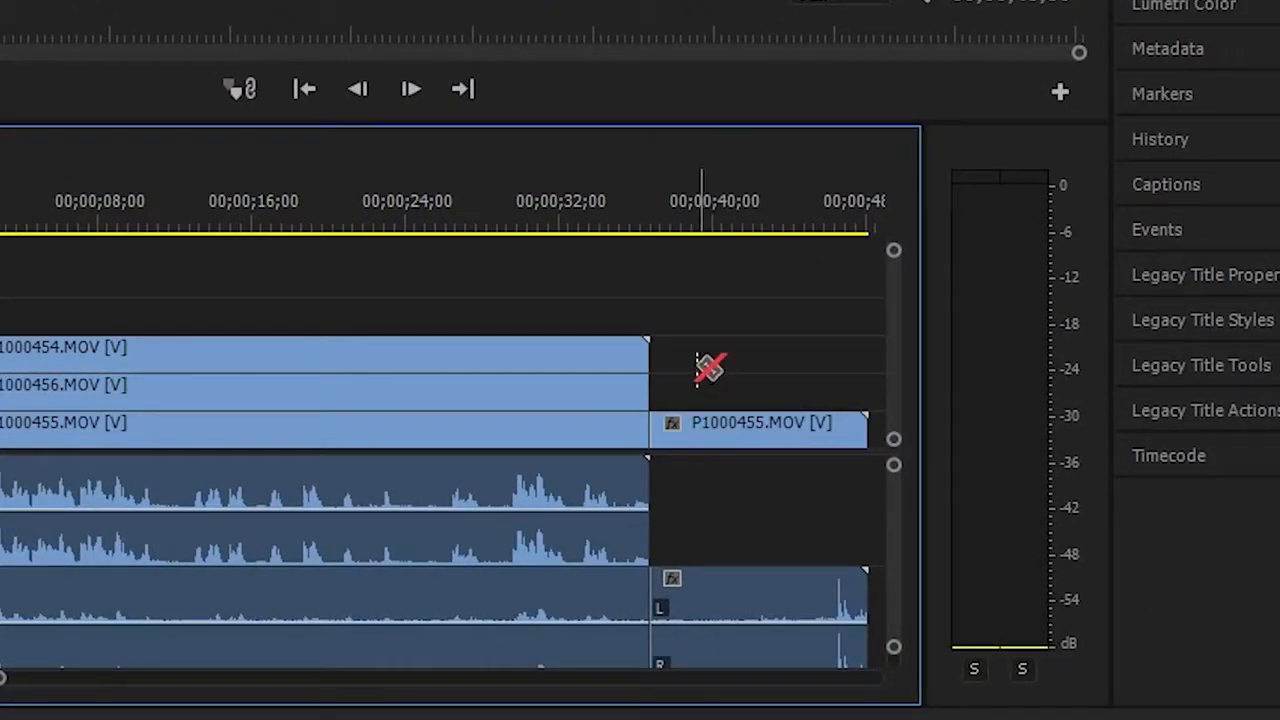
pyautogui.click(733, 423)
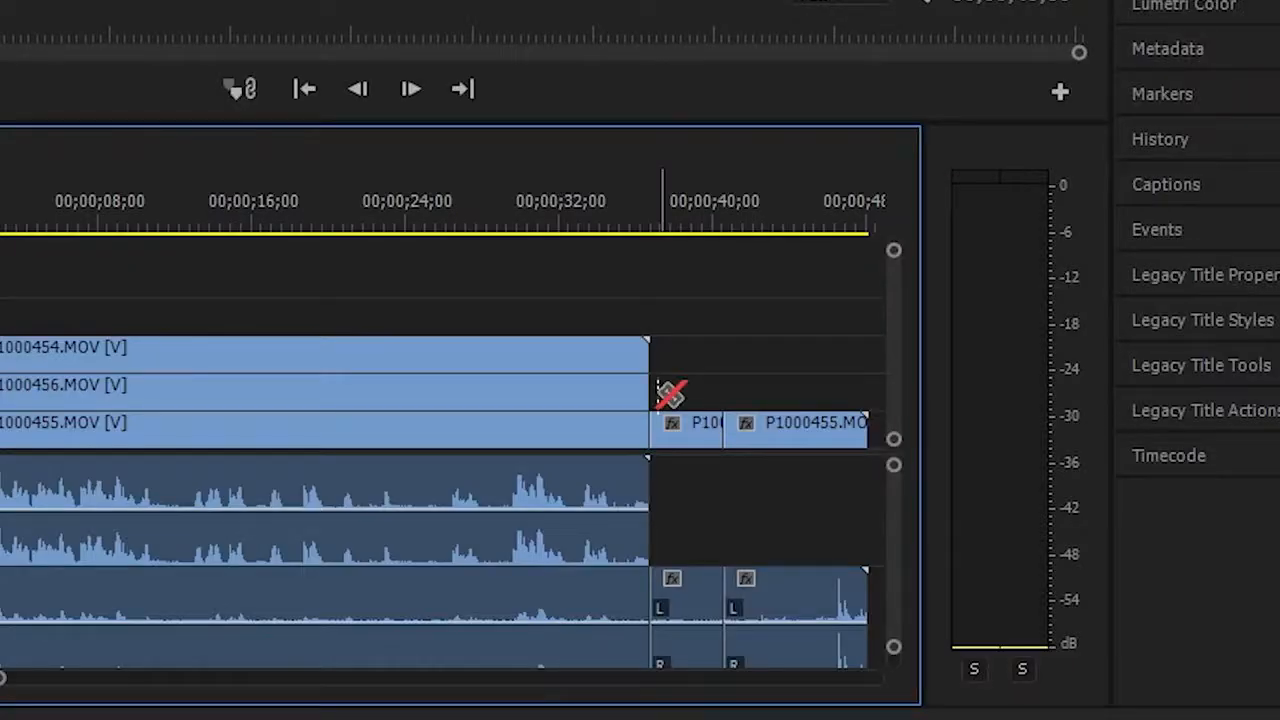
pyautogui.press('v')
pyautogui.moveTo(691, 377); pyautogui.dragTo(796, 460)
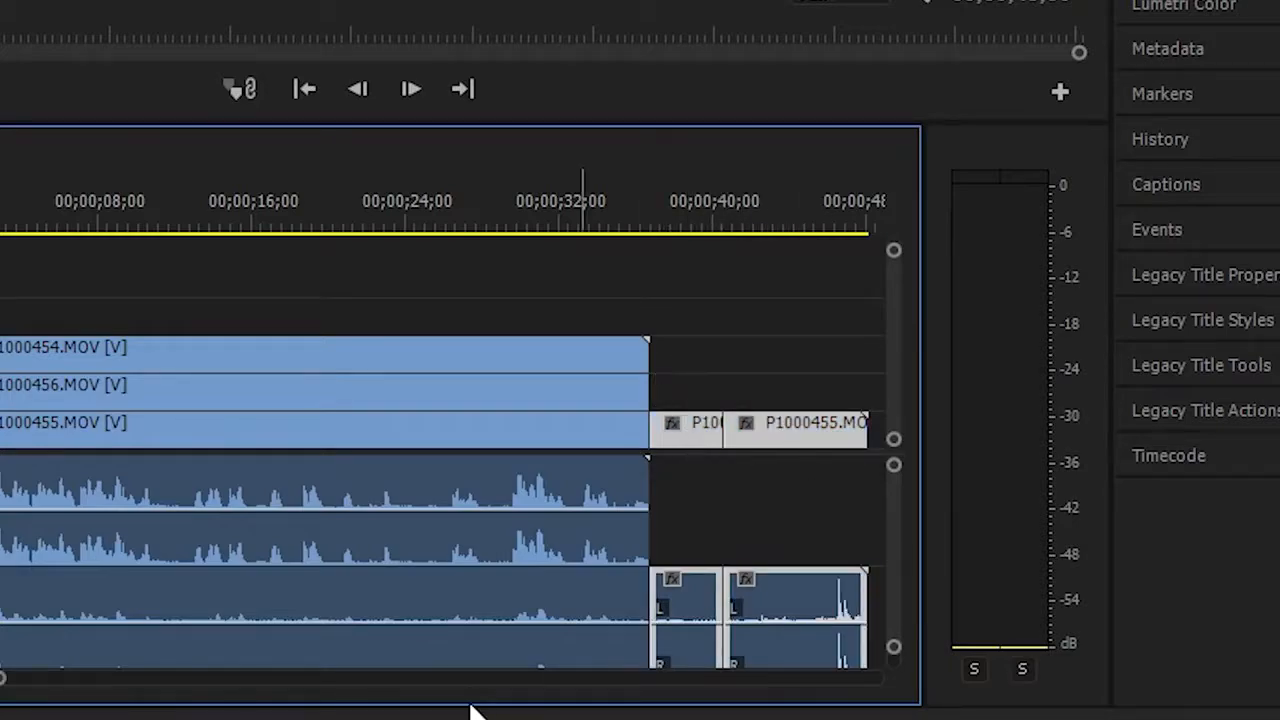
pyautogui.press('Delete')
# Add a free-draw opacity mask to P1000456.MOV on V2 and enable Mask Path animation at 00;00;00;00
pyautogui.click(0, 235)
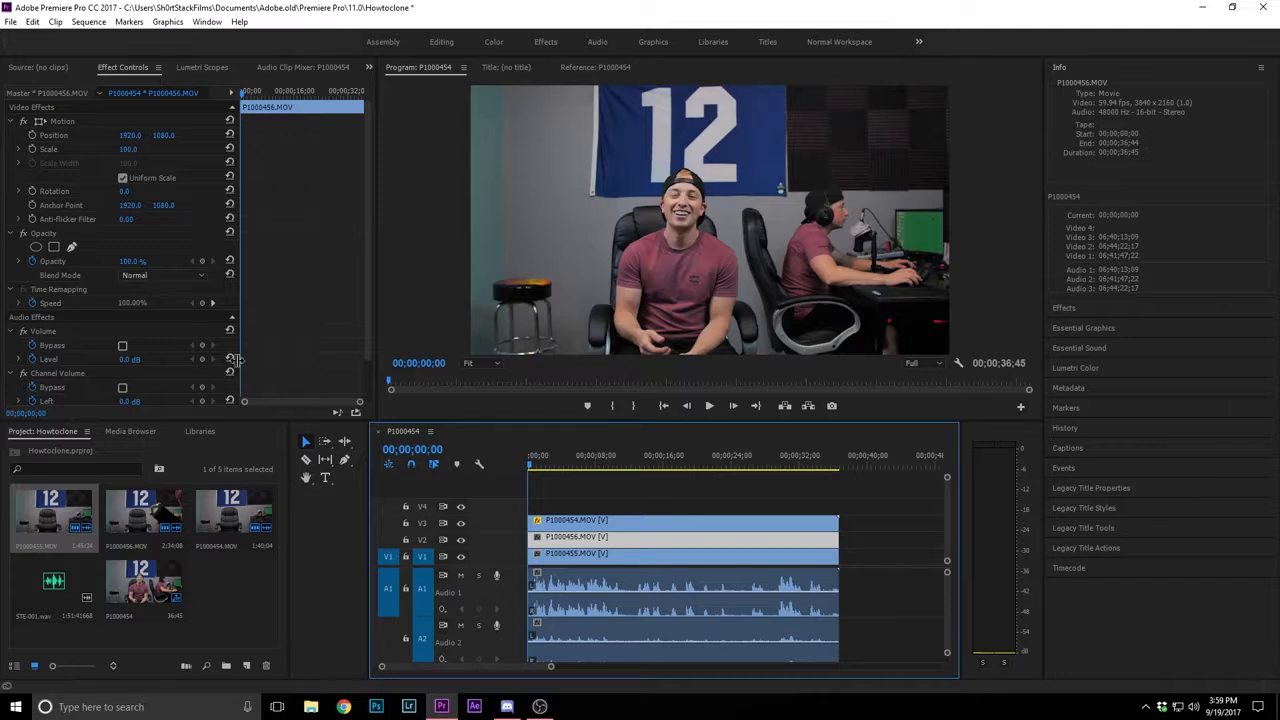
pyautogui.click(72, 248)
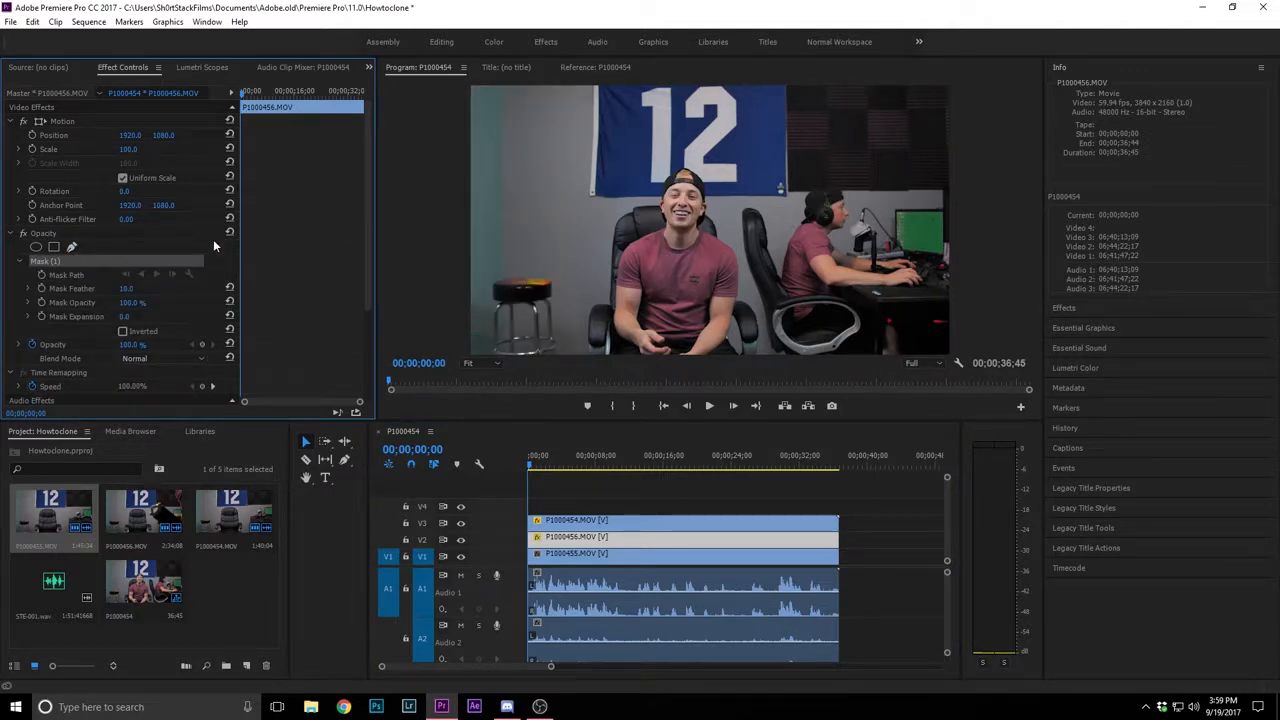
pyautogui.click(54, 279)
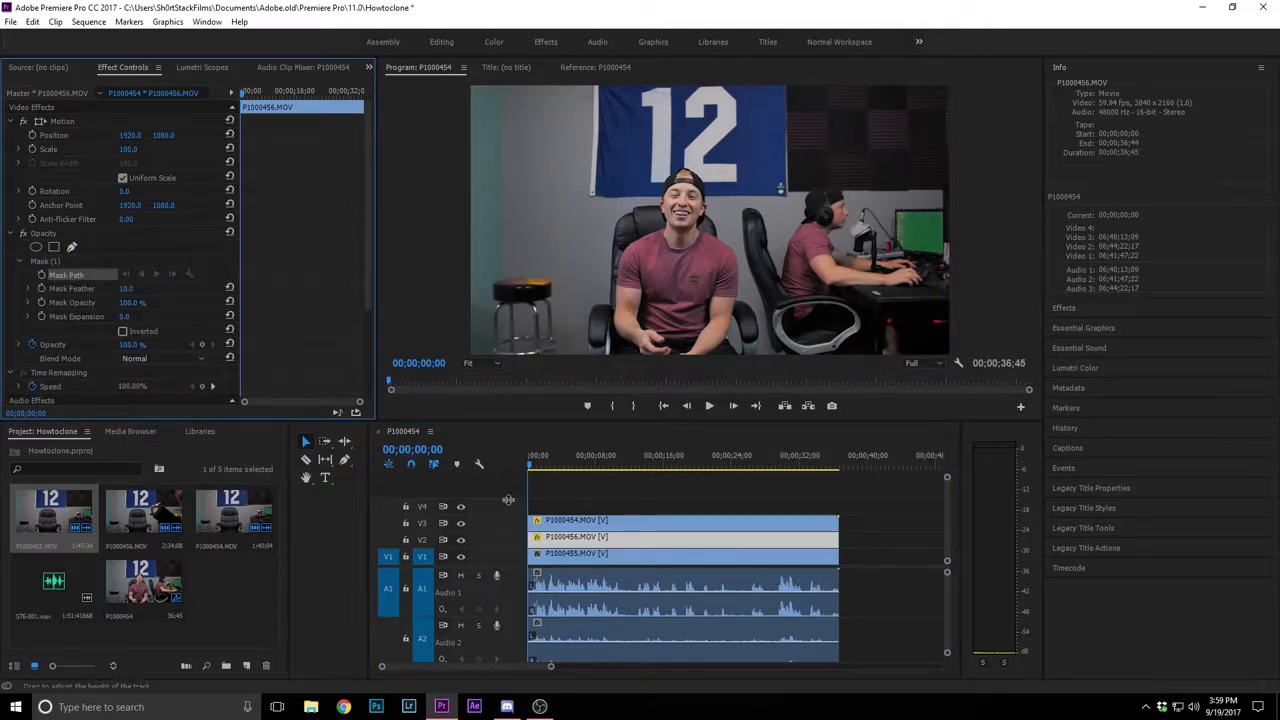
pyautogui.click(526, 466)
pyautogui.click(532, 466)
pyautogui.moveTo(532, 466); pyautogui.dragTo(418, 472)
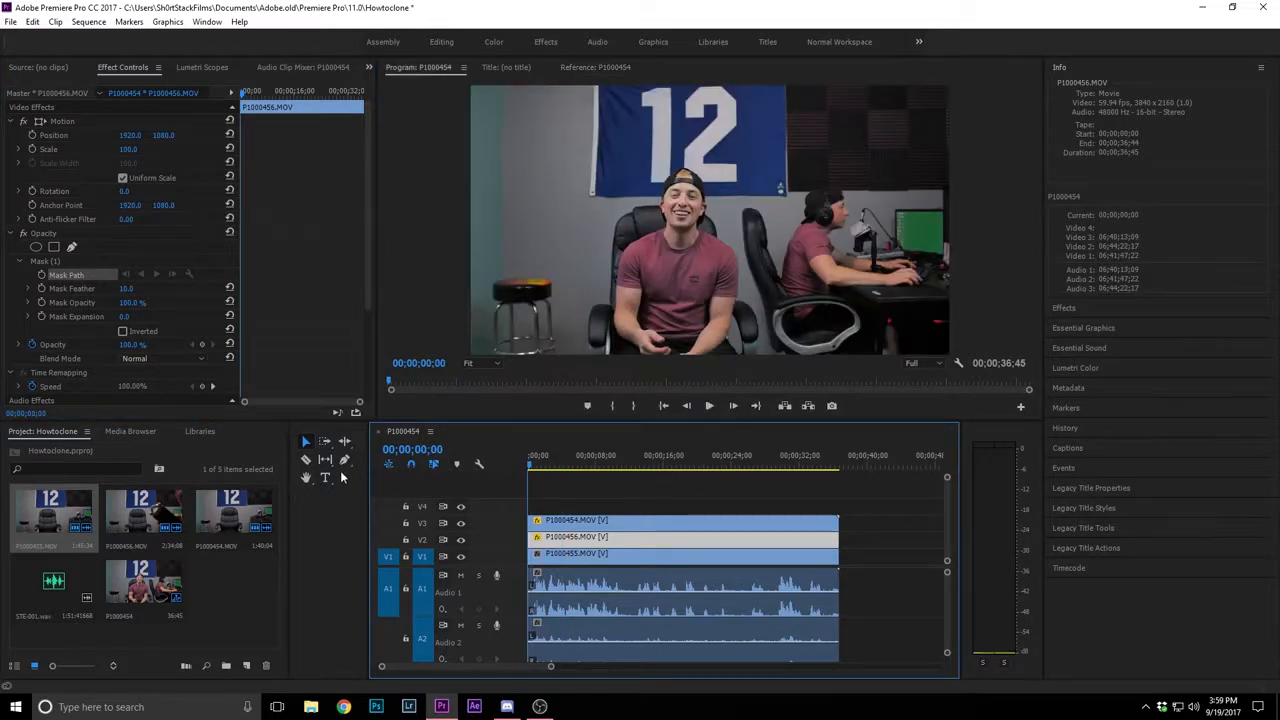
pyautogui.click(41, 276)
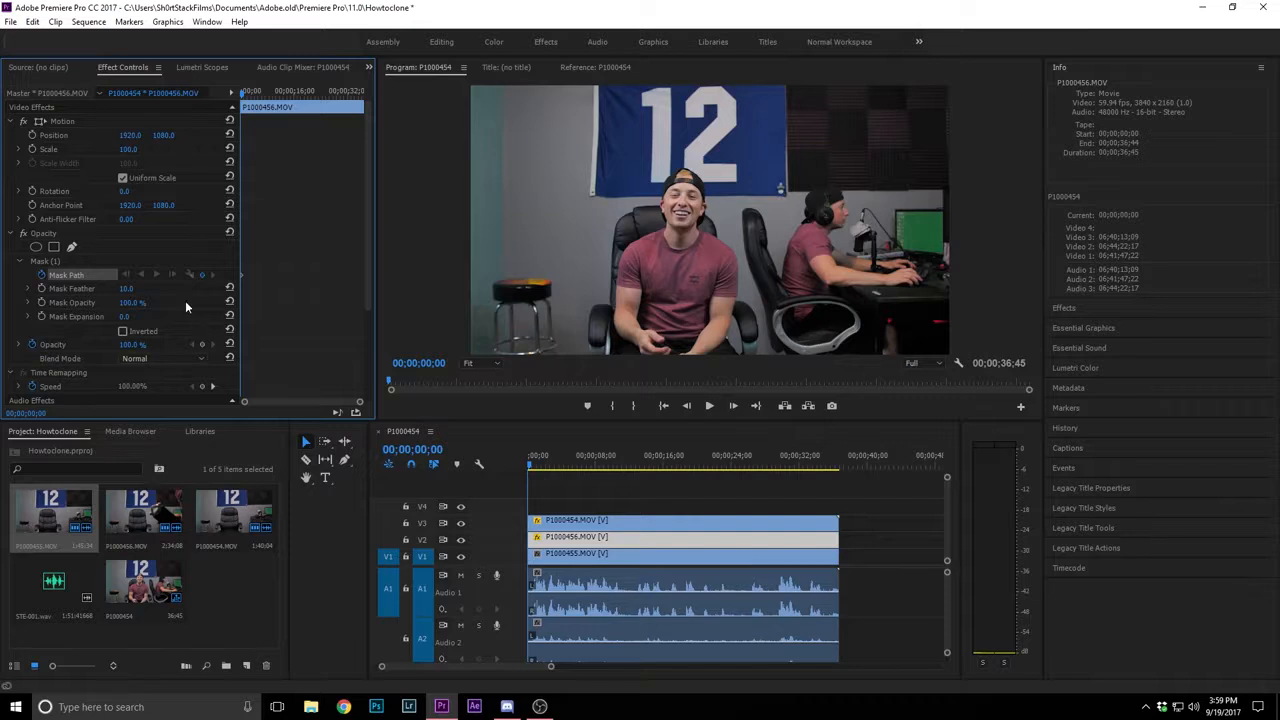
# Draw a closed four-point mask on P1000456.MOV around the centre man and desk, leaving out the stool area
pyautogui.click(31, 262)
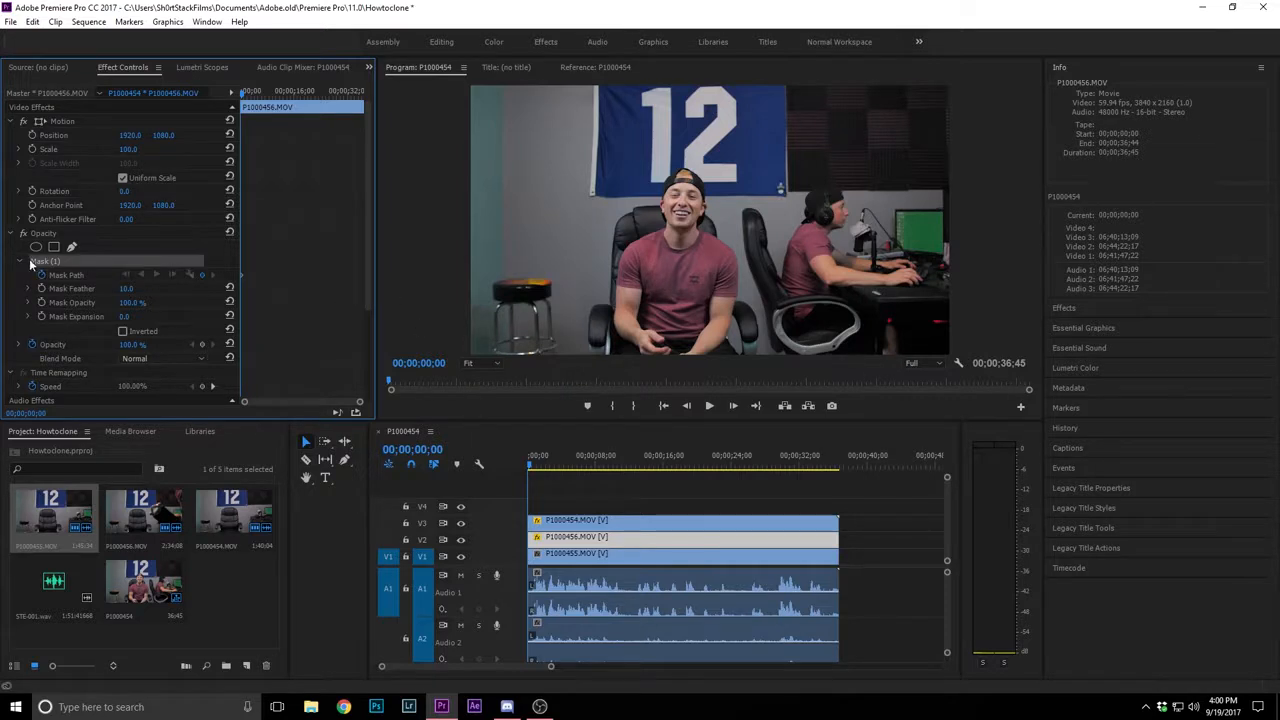
pyautogui.click(577, 354)
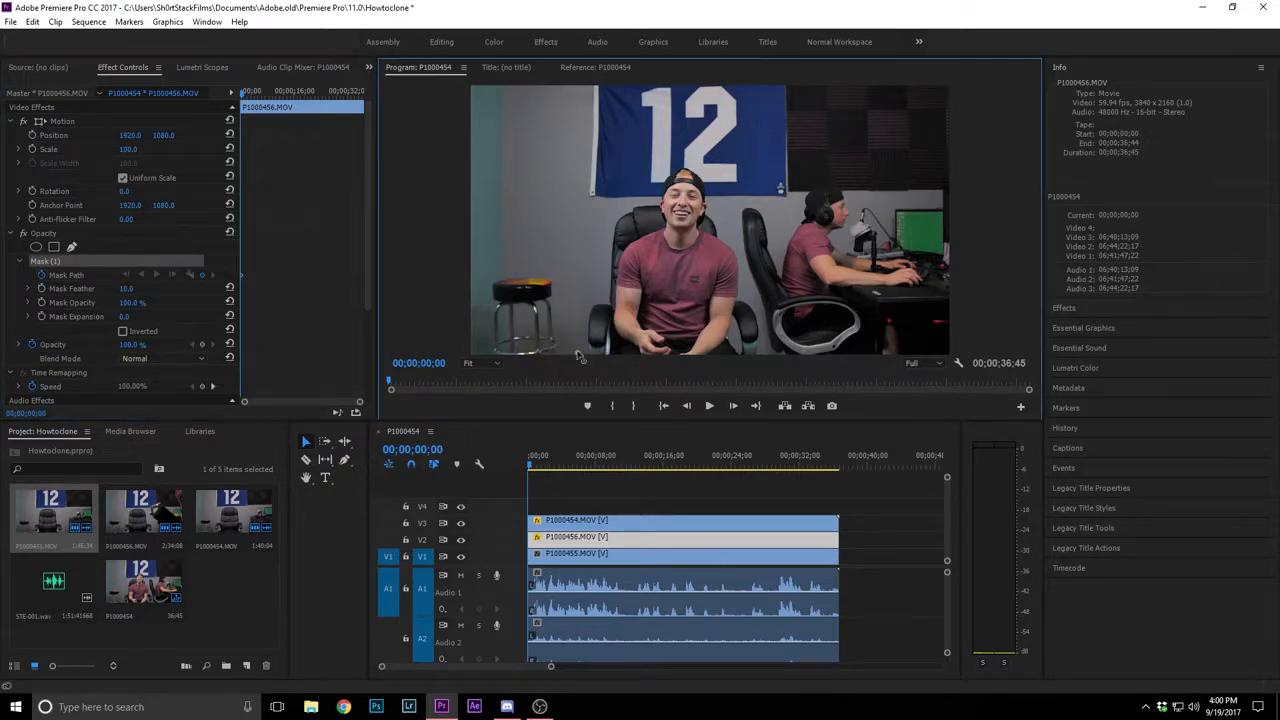
pyautogui.click(607, 90)
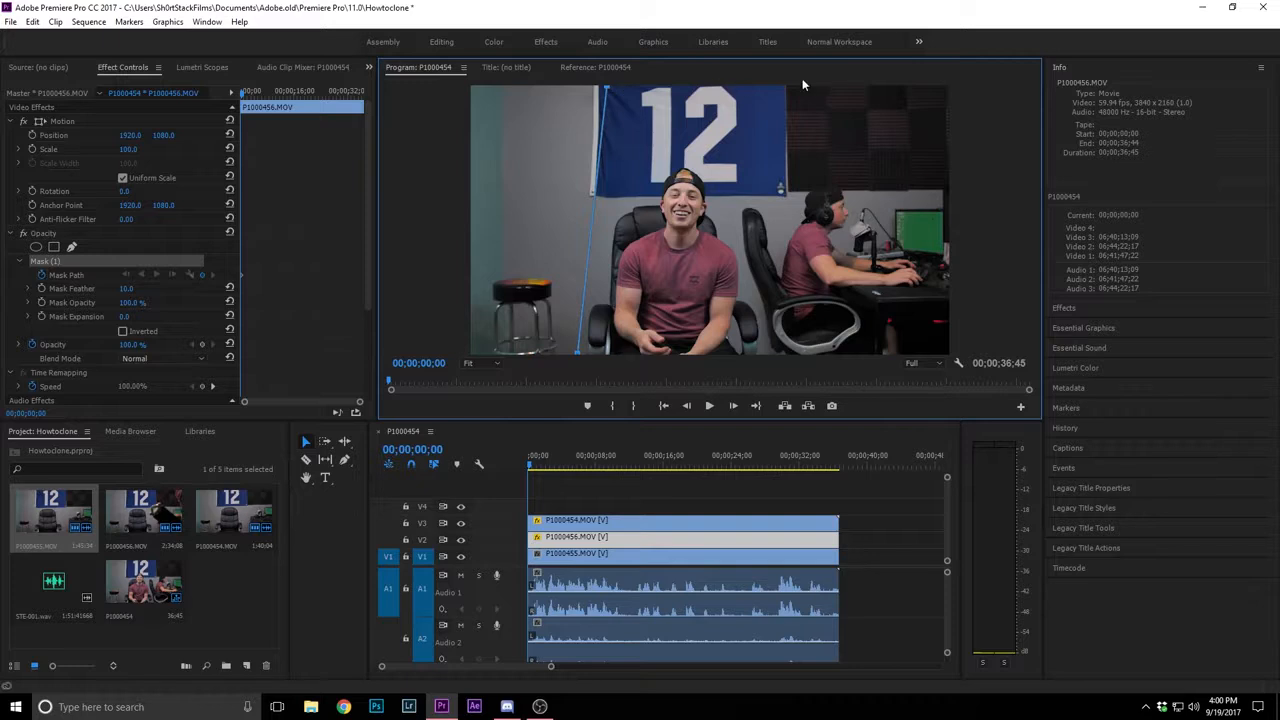
pyautogui.click(946, 88)
pyautogui.click(946, 350)
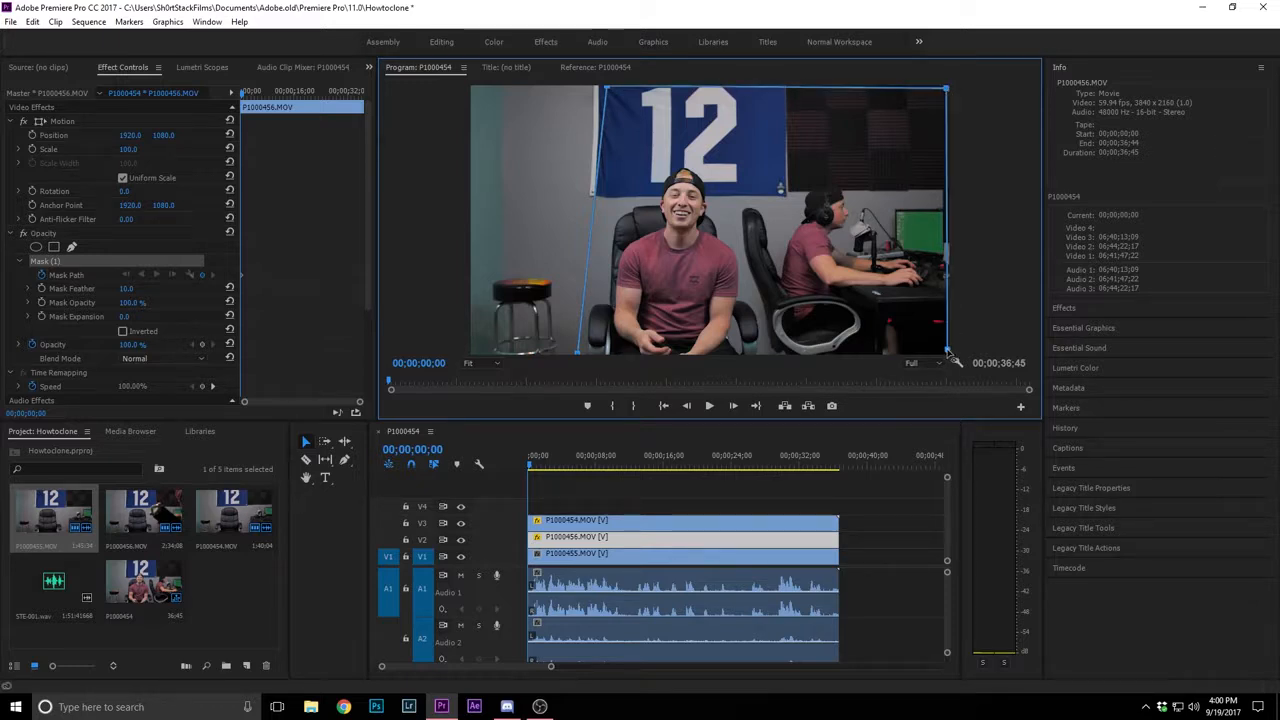
pyautogui.click(577, 353)
# Move the mask's lower stool-side corner toward the stool and push the remaining corners out past the frame edges
pyautogui.moveTo(578, 358); pyautogui.dragTo(559, 358)
pyautogui.moveTo(605, 90); pyautogui.dragTo(607, 75)
pyautogui.moveTo(951, 354); pyautogui.dragTo(1030, 354)
pyautogui.moveTo(988, 65); pyautogui.dragTo(1031, 70)
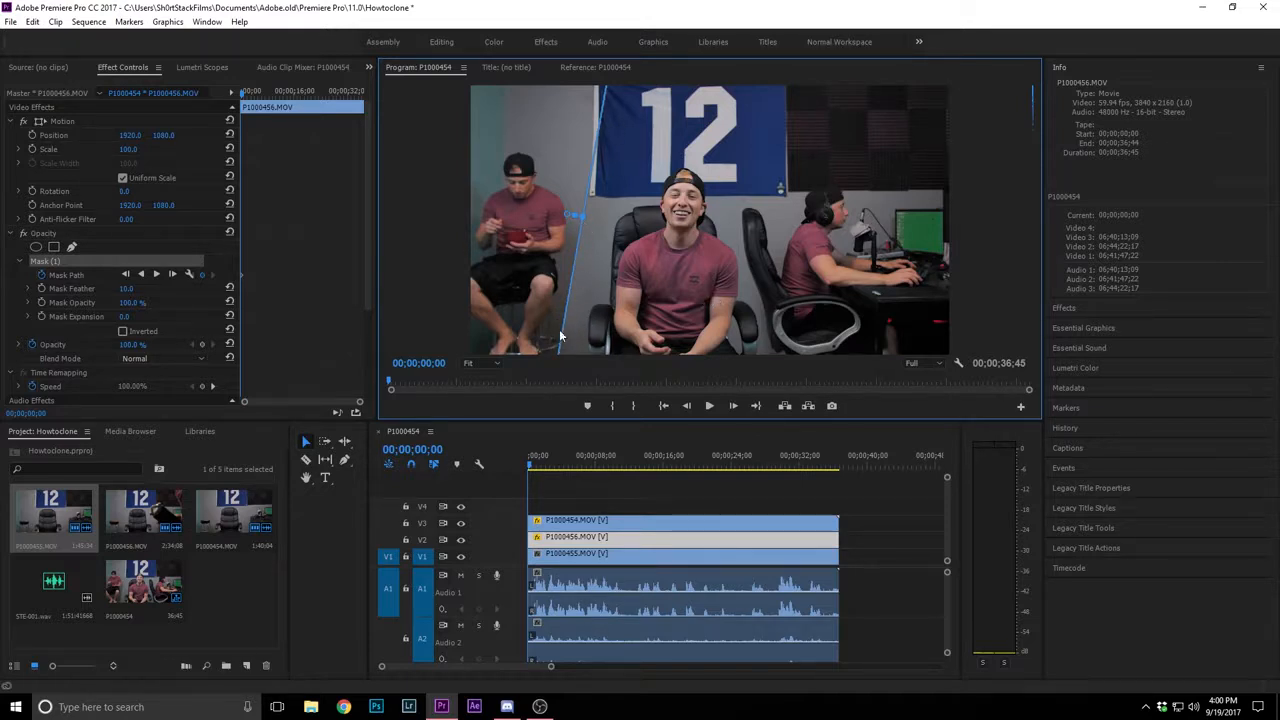
# Try a mask feather of 55 on P1000456.MOV, and raise it to 70
pyautogui.click(124, 291)
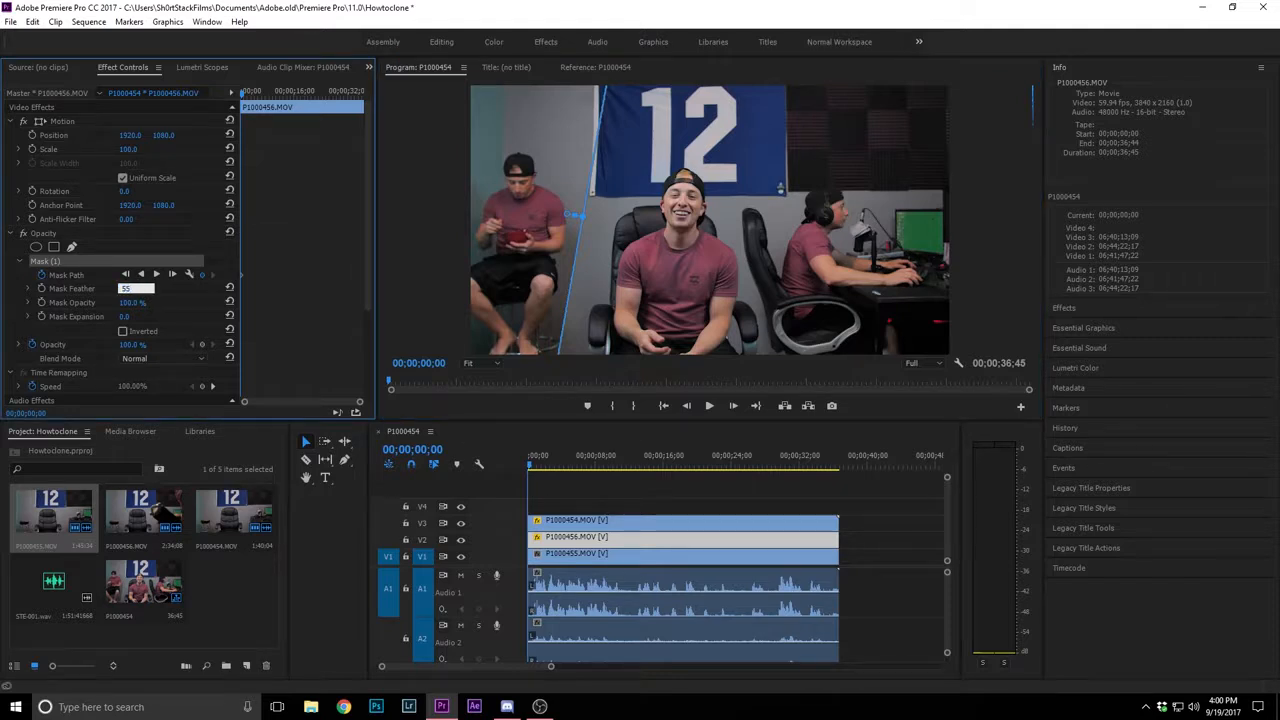
pyautogui.press('Return')
pyautogui.click(126, 288)
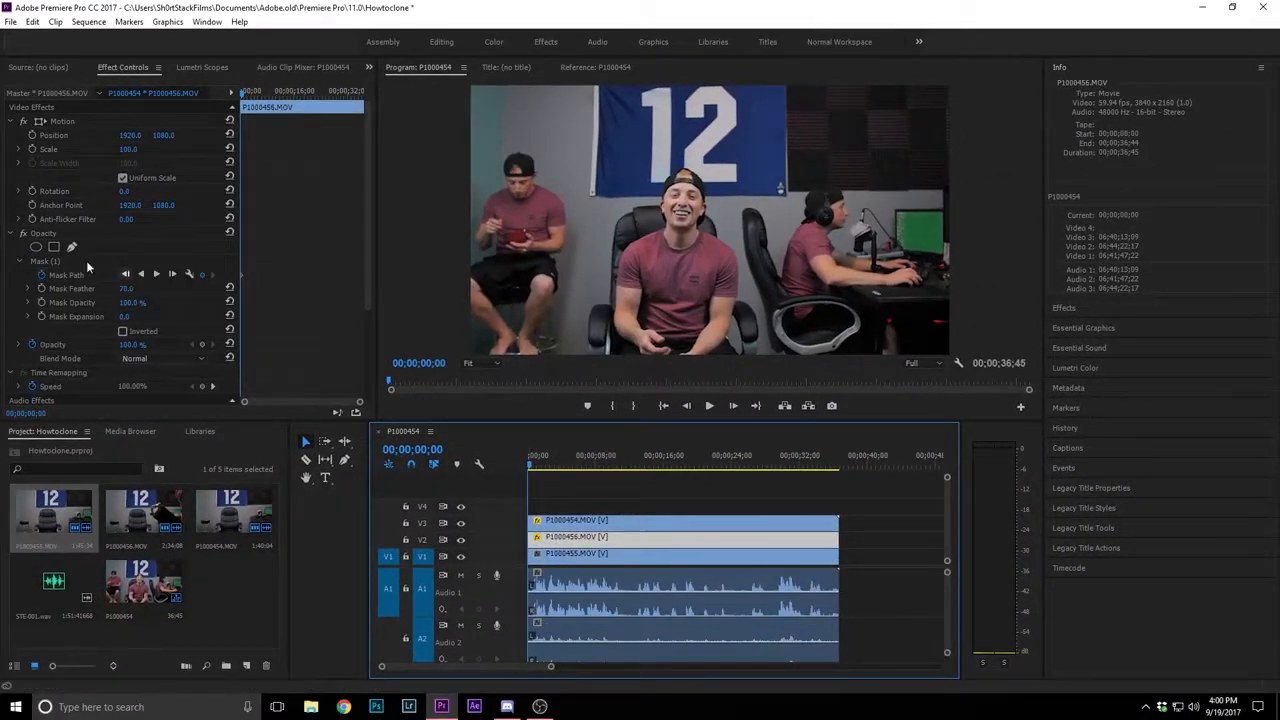
# Adjust the lower part of the P1000456.MOV mask edge between the stool and the centre chair
pyautogui.click(87, 262)
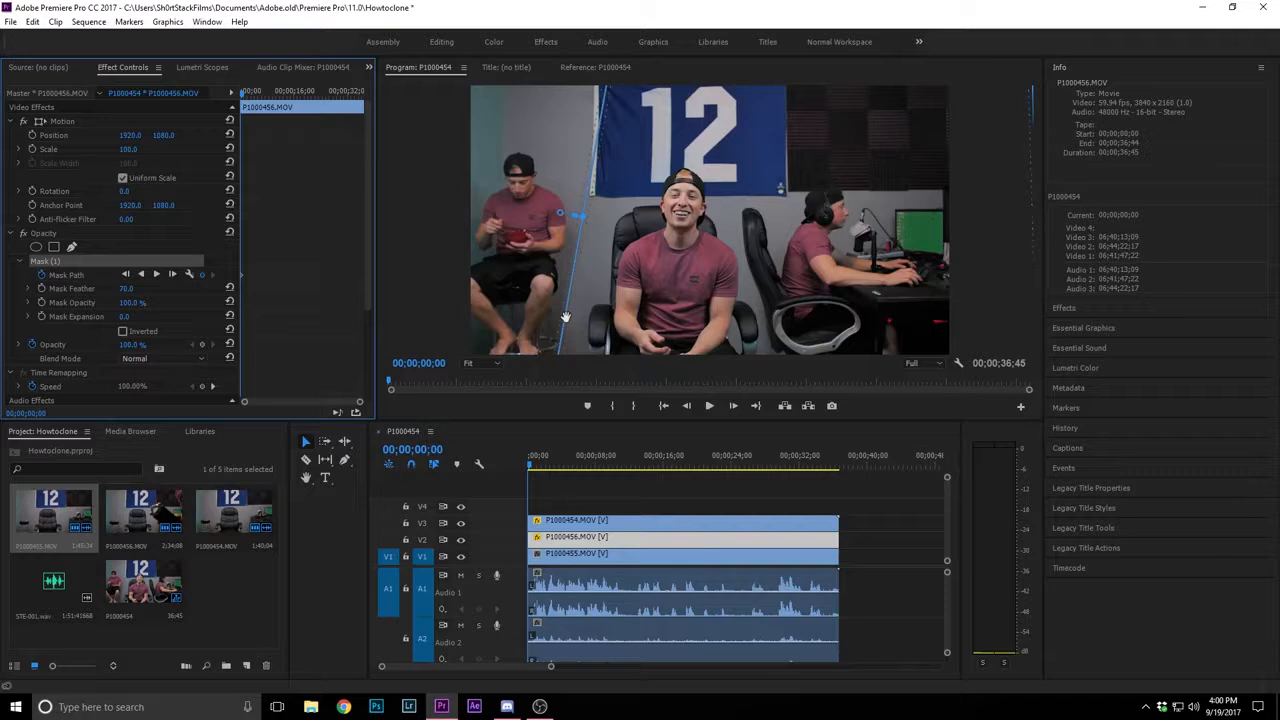
pyautogui.moveTo(563, 332); pyautogui.dragTo(592, 349)
pyautogui.moveTo(580, 296); pyautogui.dragTo(575, 362)
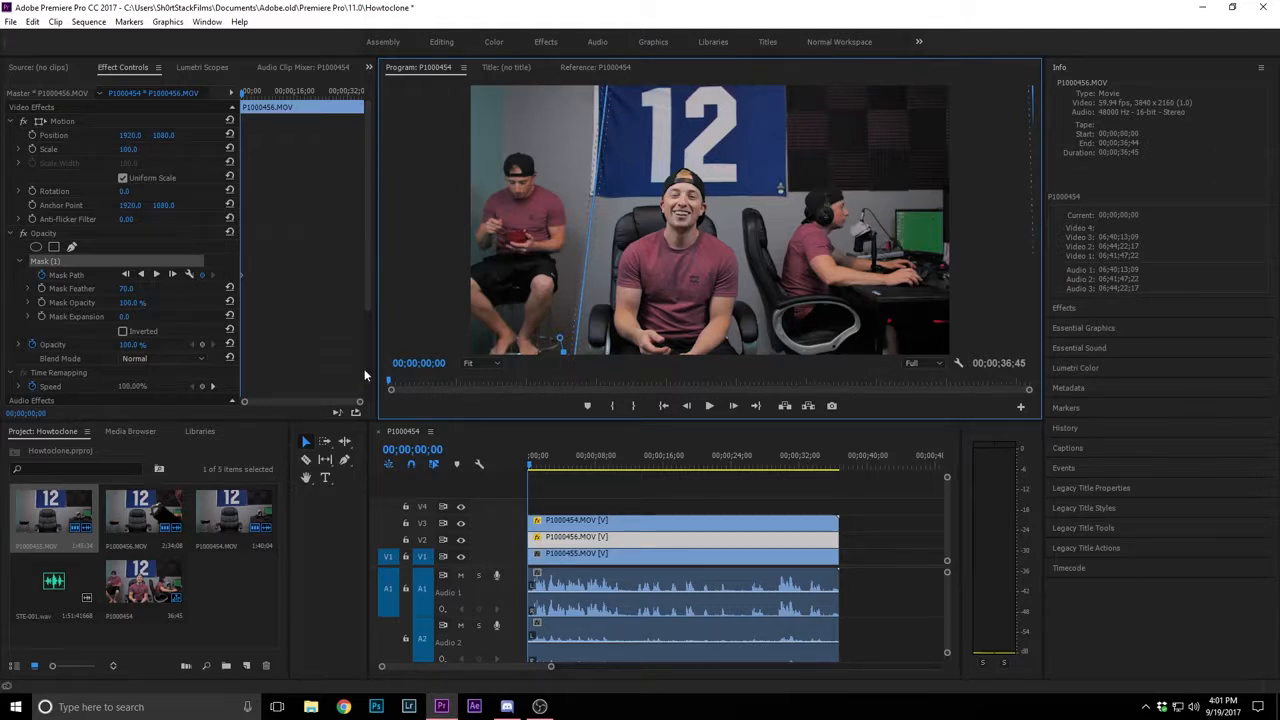
# Reselect P1000456.MOV on V2 and increase its mask feather to 164
pyautogui.click(586, 554)
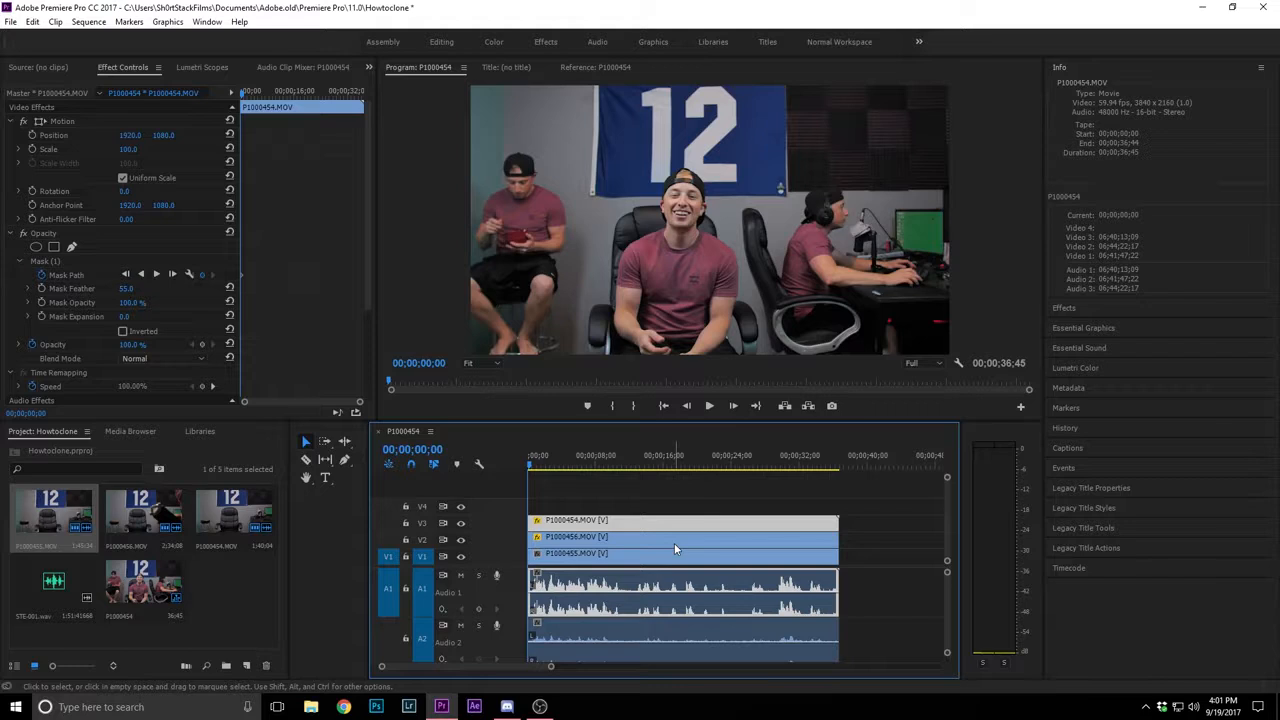
pyautogui.click(640, 537)
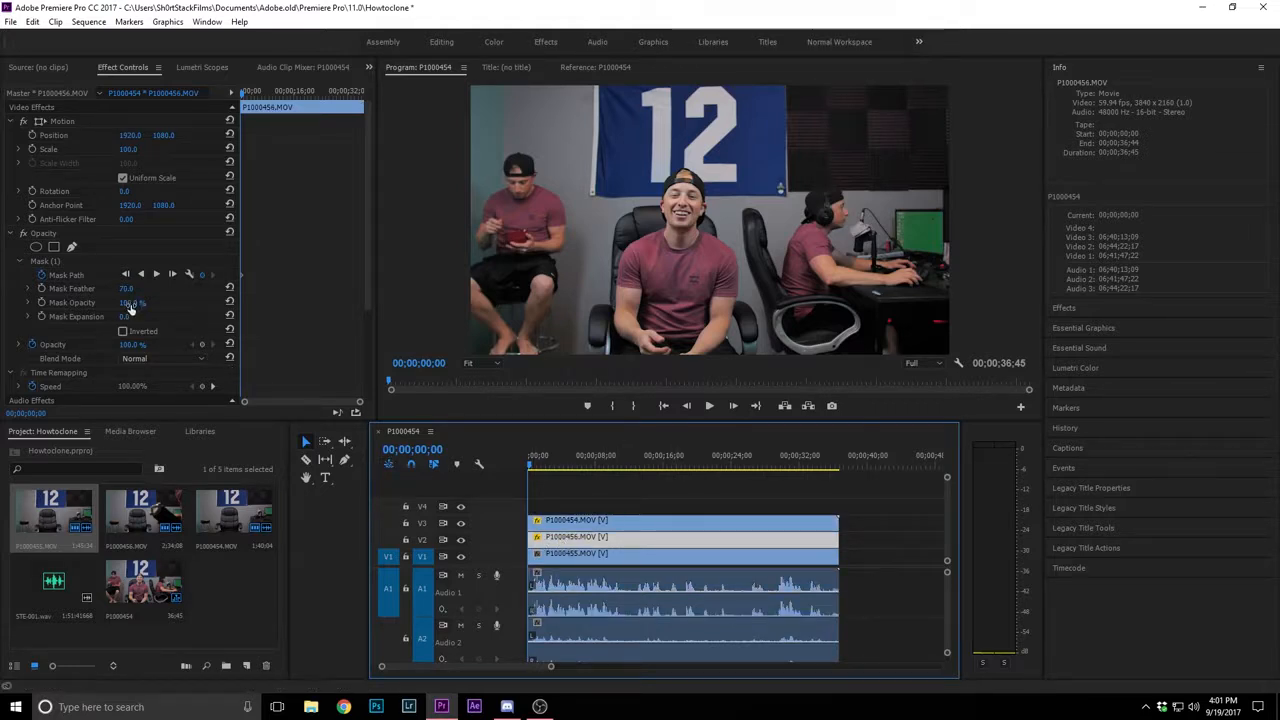
pyautogui.moveTo(126, 290); pyautogui.dragTo(145, 290)
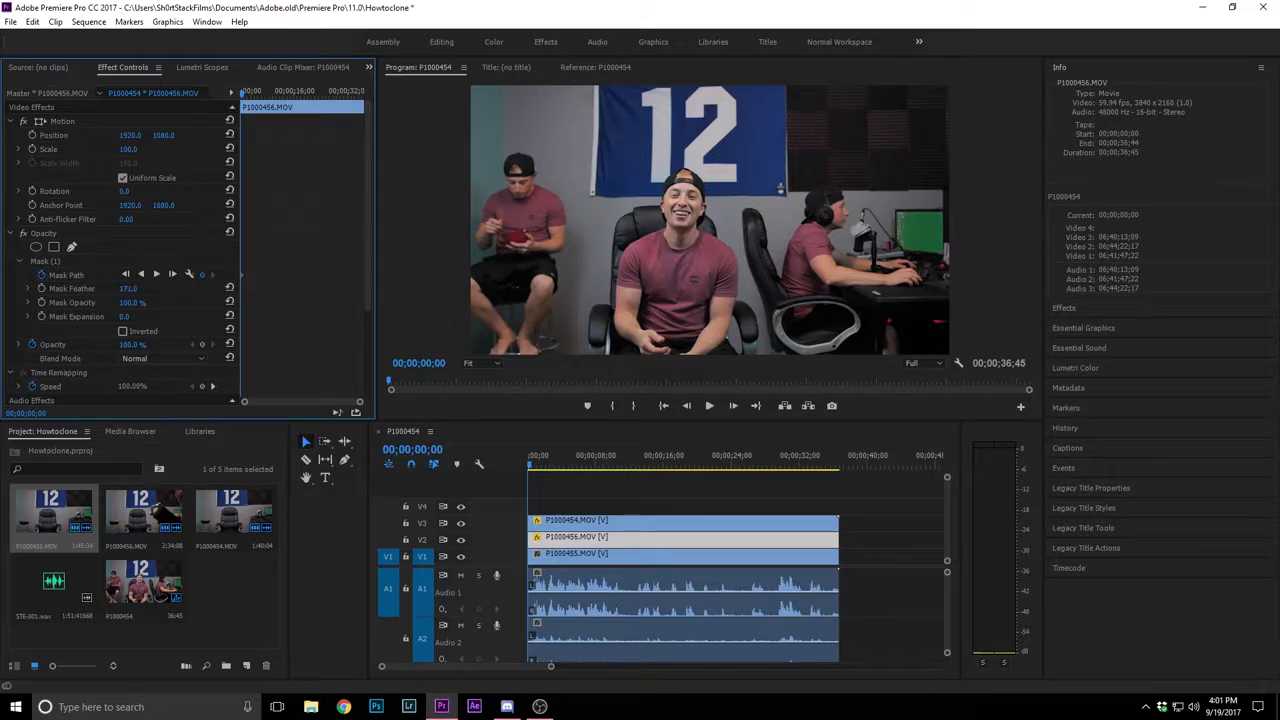
pyautogui.moveTo(145, 290); pyautogui.dragTo(135, 290)
# Play the start of the three-person composite and render the sequence's video preview
pyautogui.press('space')
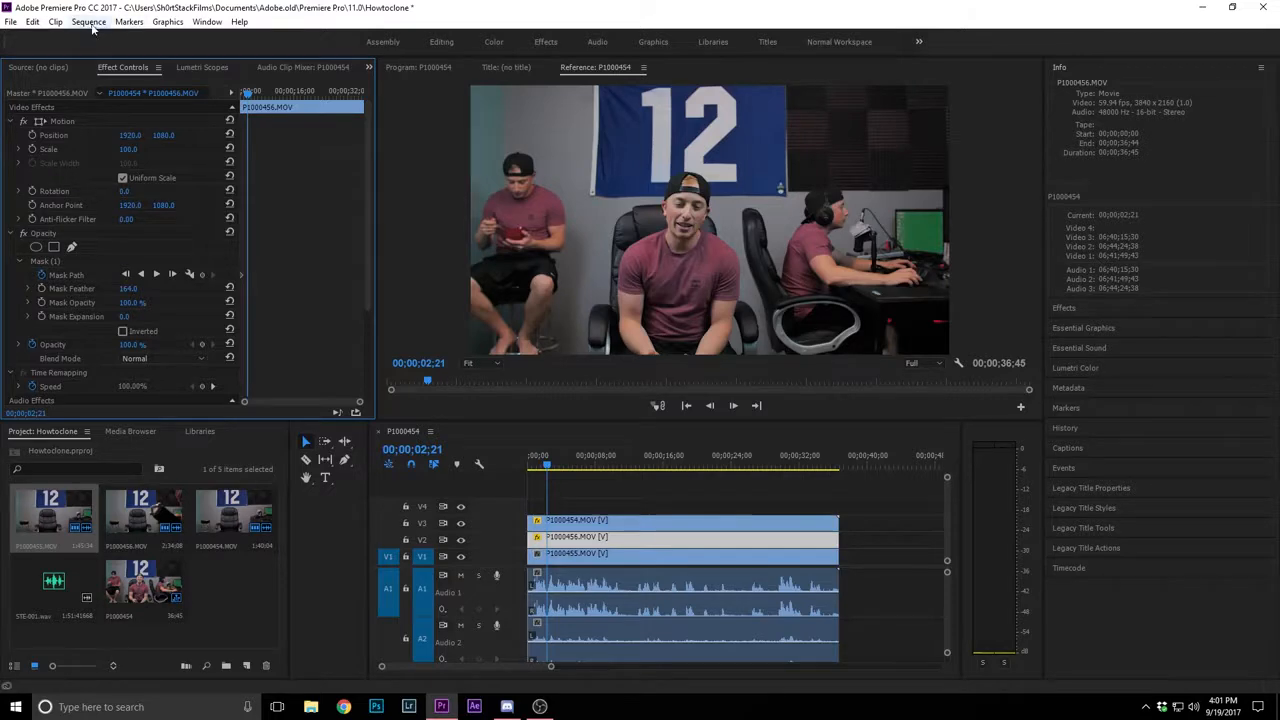
pyautogui.click(88, 21)
pyautogui.click(126, 70)
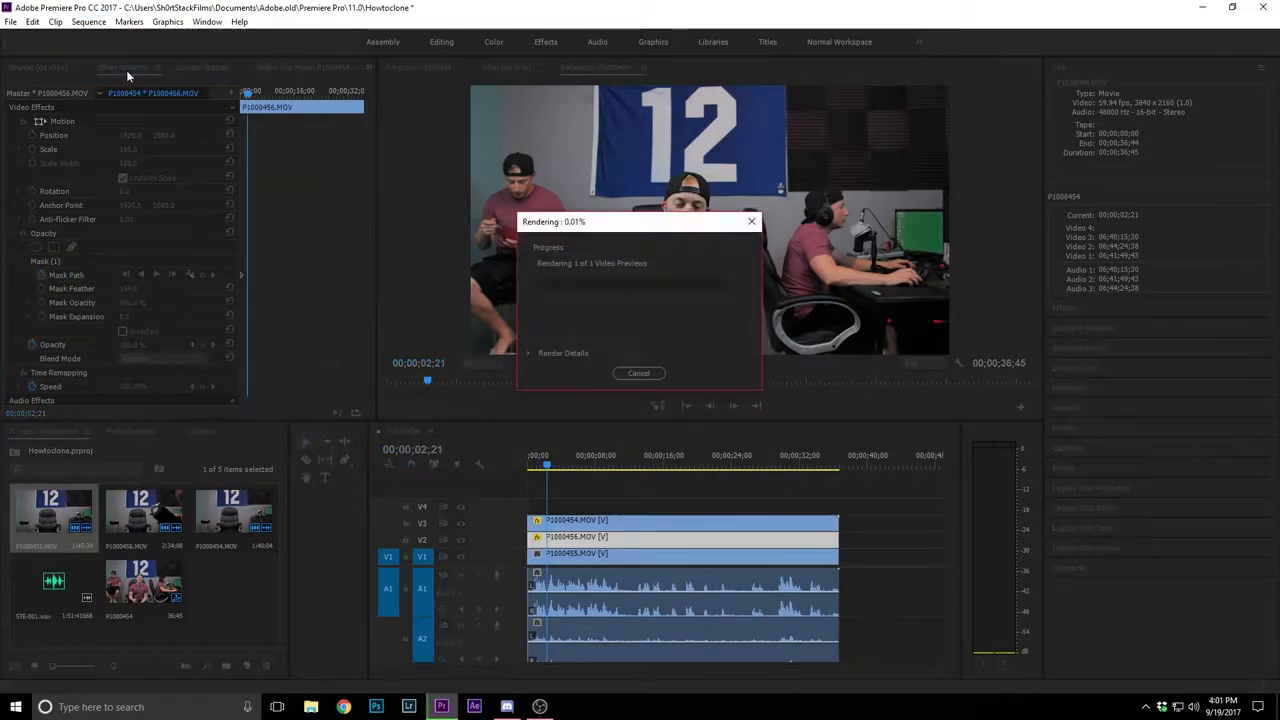